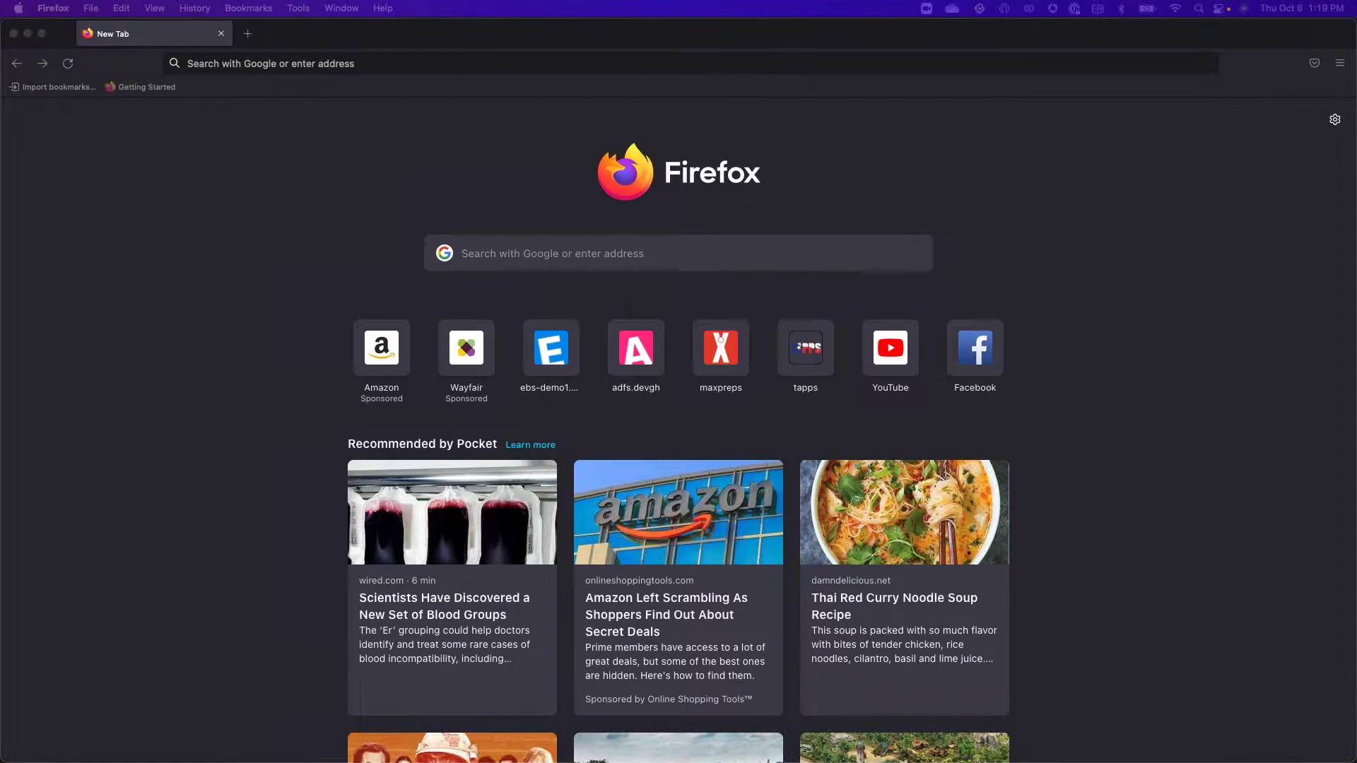
left_click(544, 65)
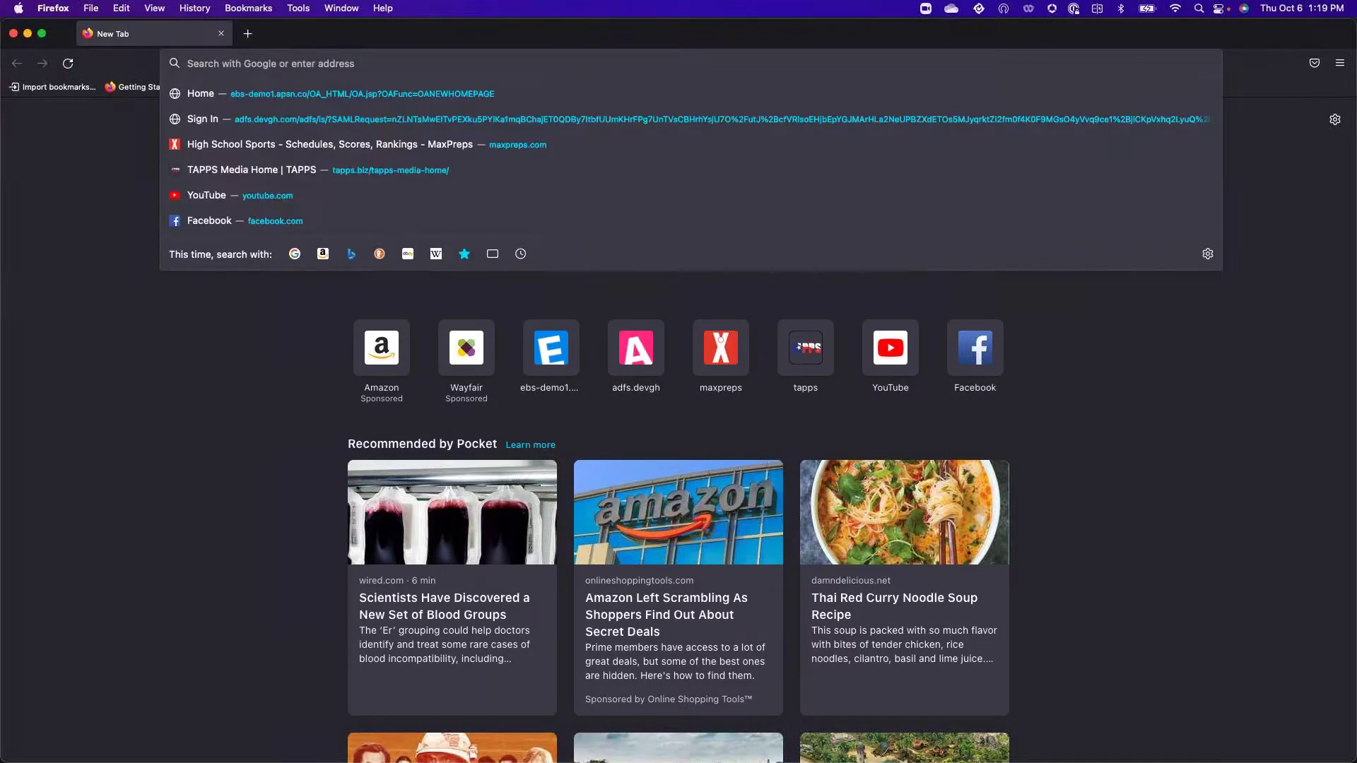
type("https://ebs-demo1.apsn.co/OA_HTML/OA.jsp?OAFunc=OANEWHOMEPAGE")
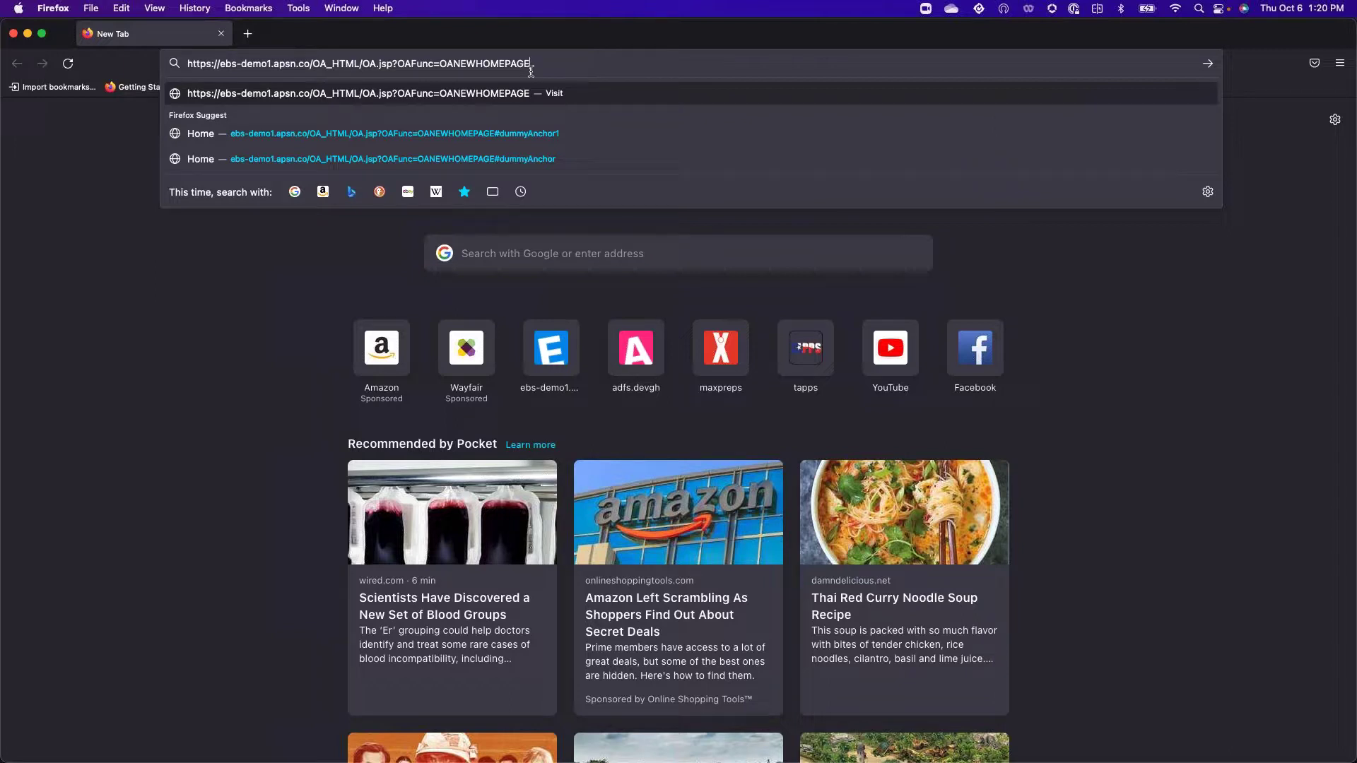
key("Return")
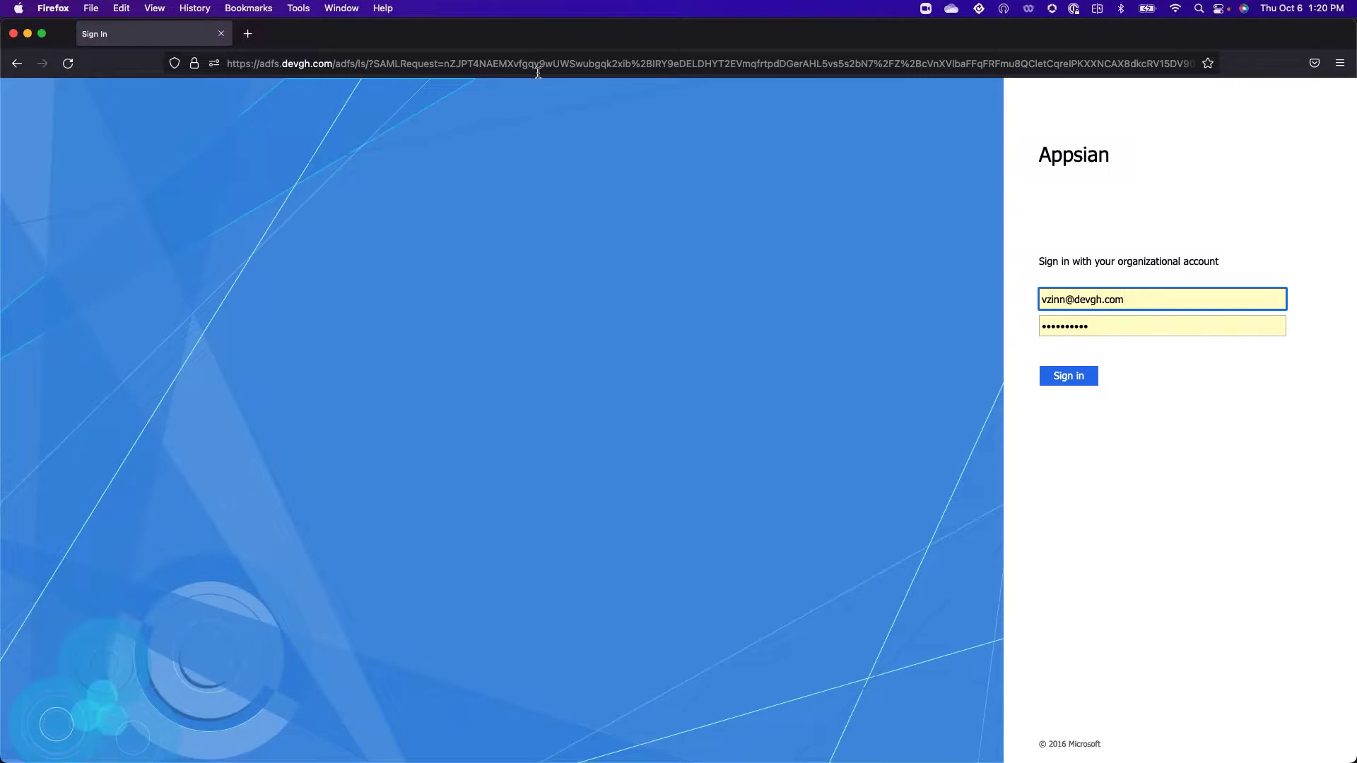
left_click(1079, 377)
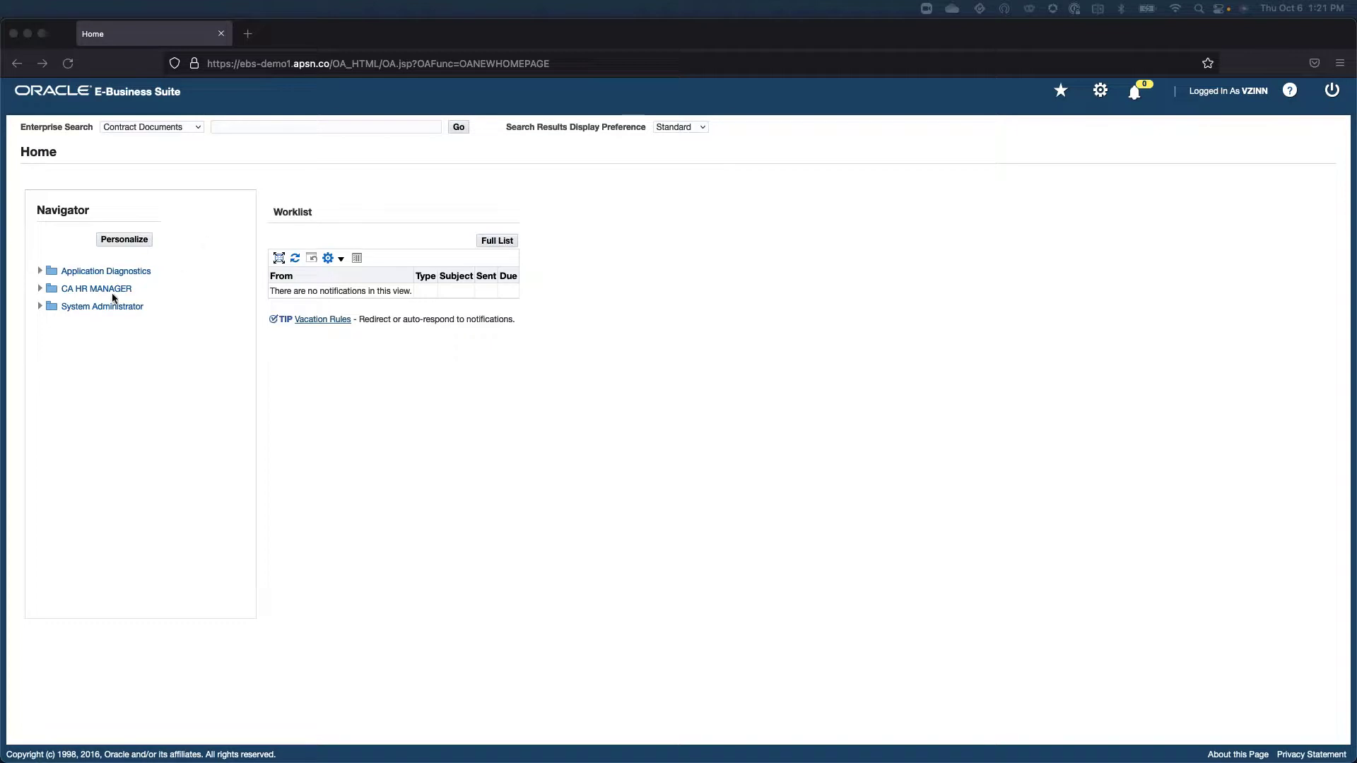
Launch the Appsian Security Settings form from the System Administrator responsibility and enlarge the Oracle Applications window to fill the screen
left_click(40, 306)
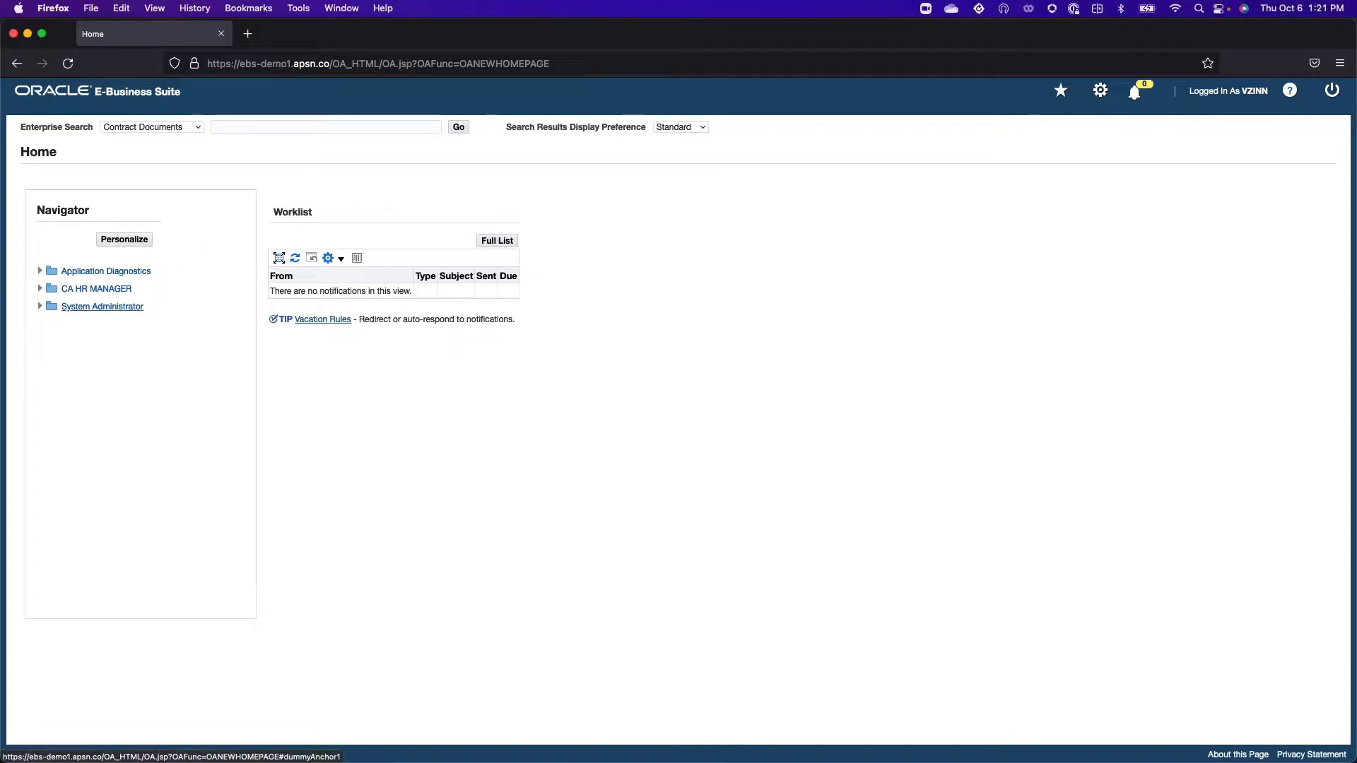
left_click(39, 307)
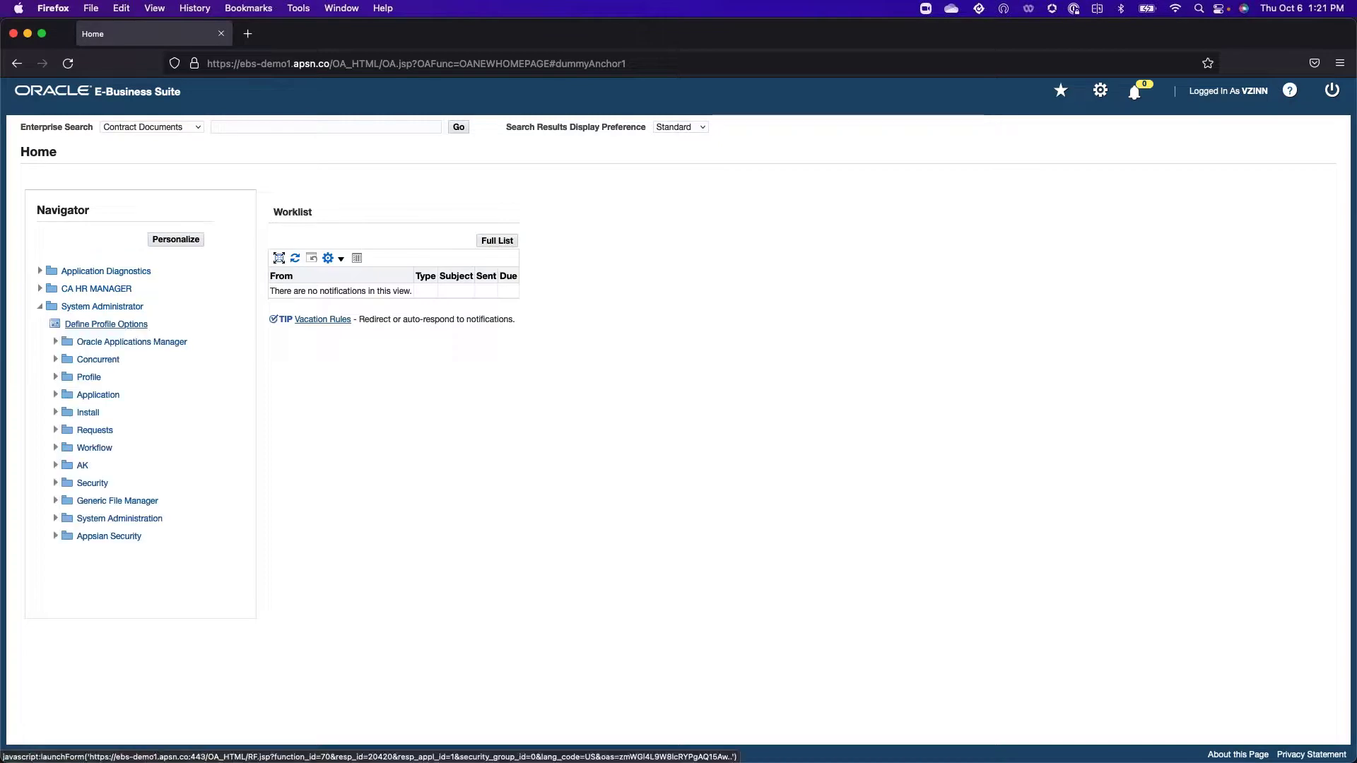
left_click(109, 538)
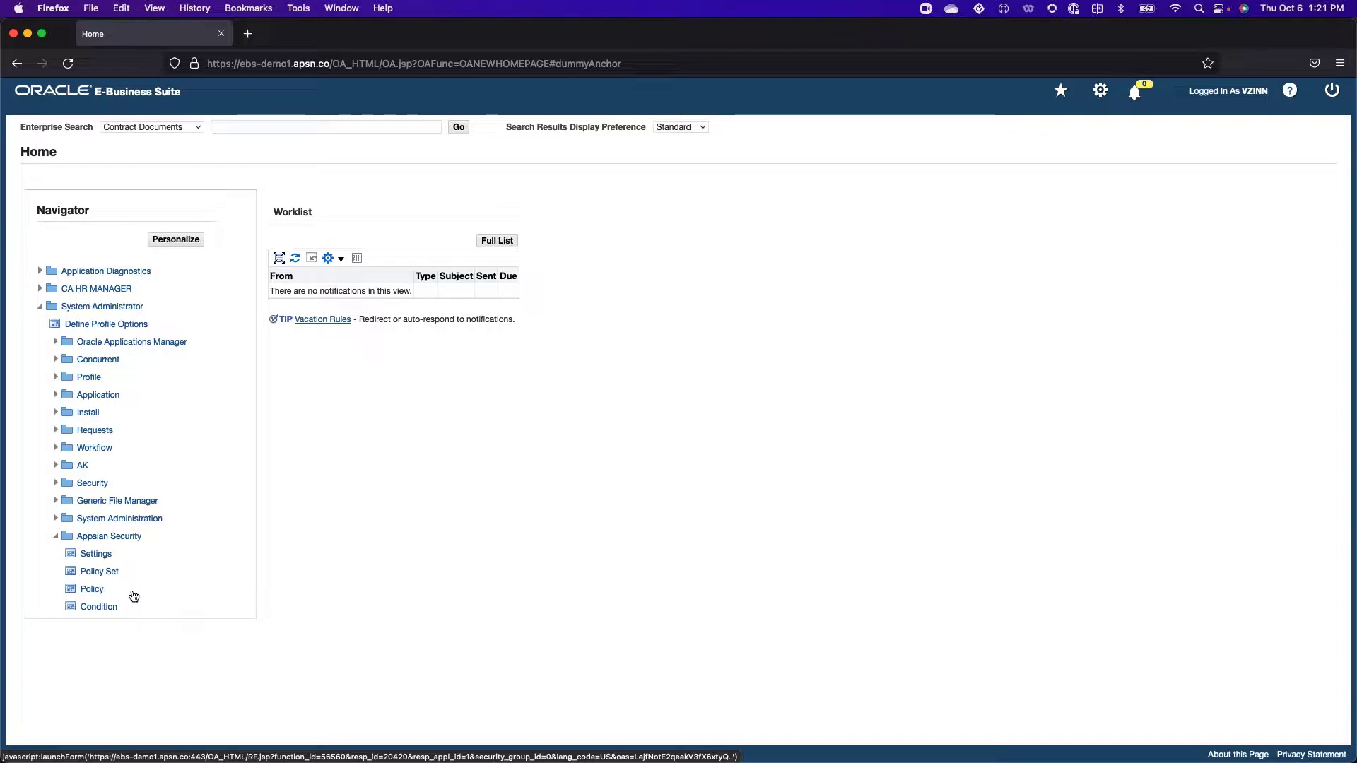
left_click(94, 554)
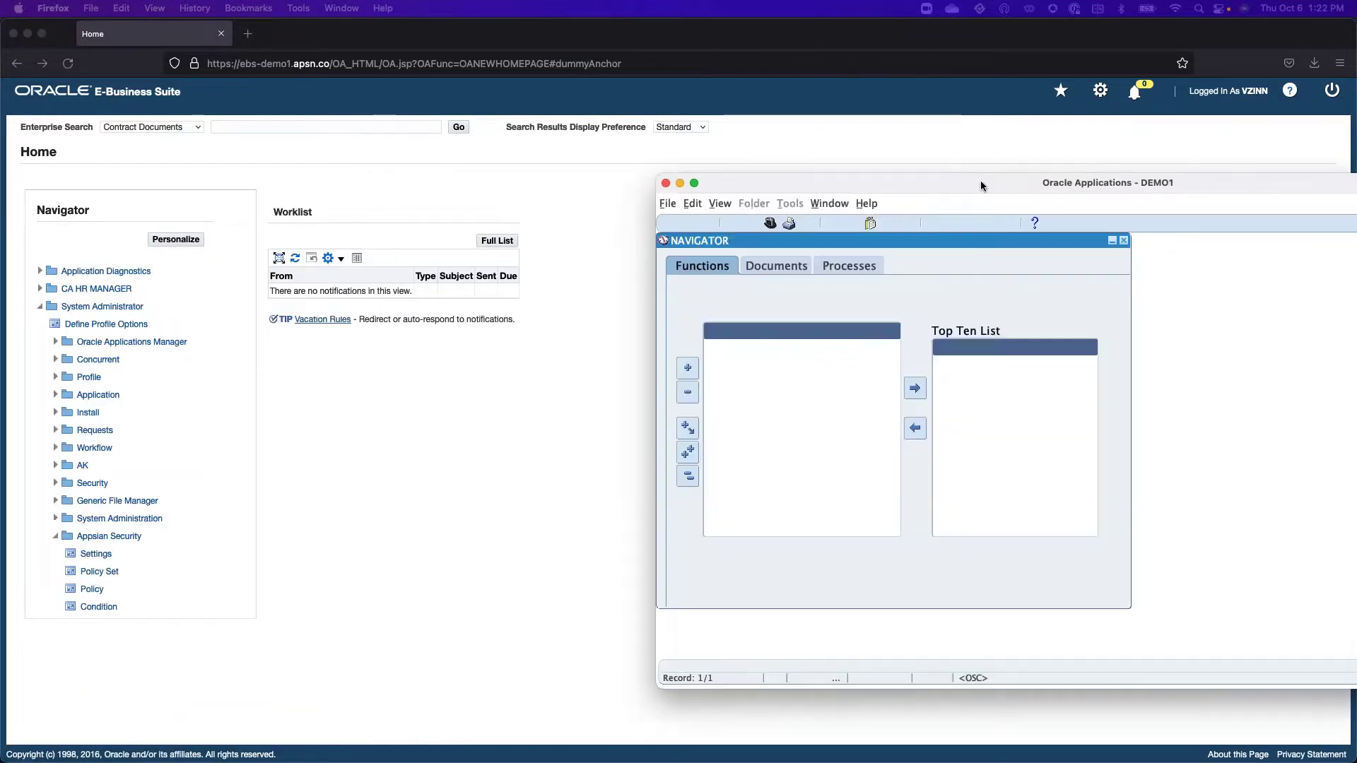
left_click_drag(981, 180, 279, 27)
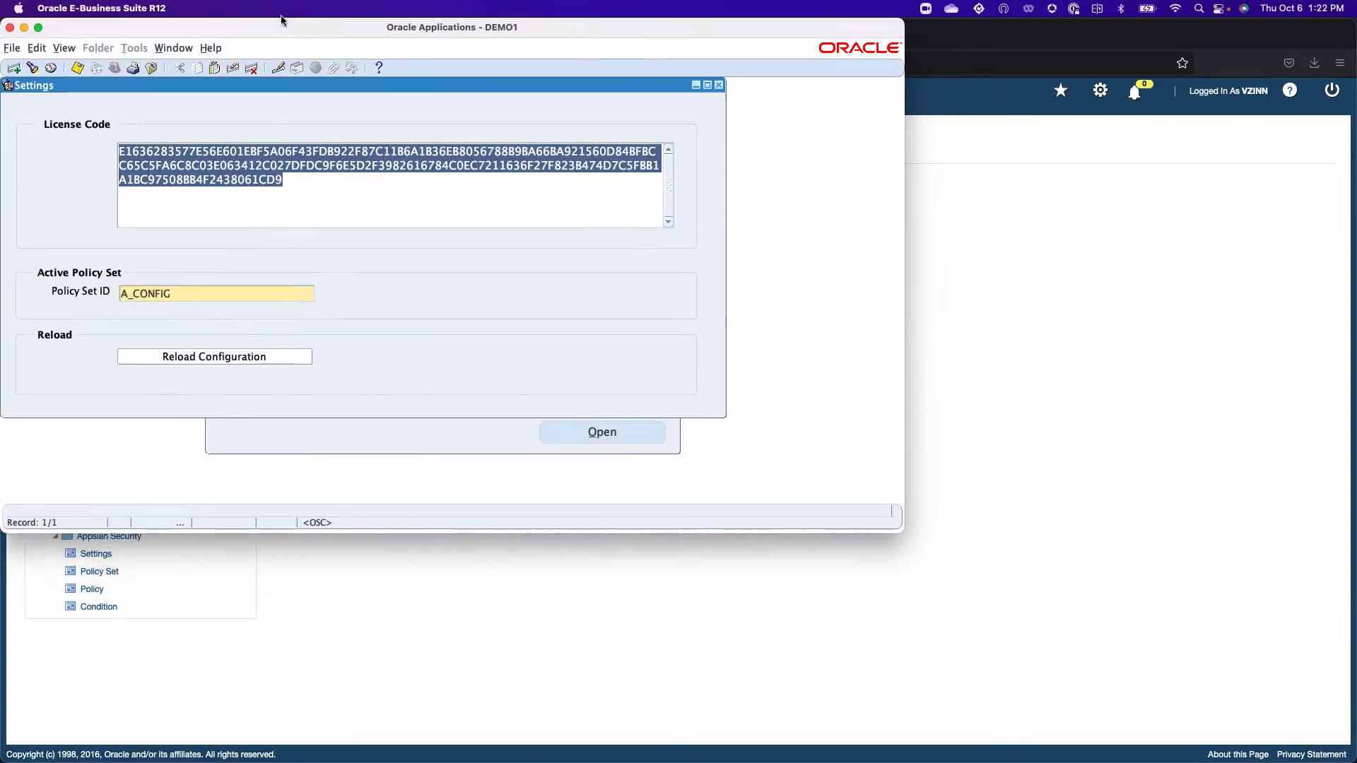
left_click_drag(905, 544, 1145, 751)
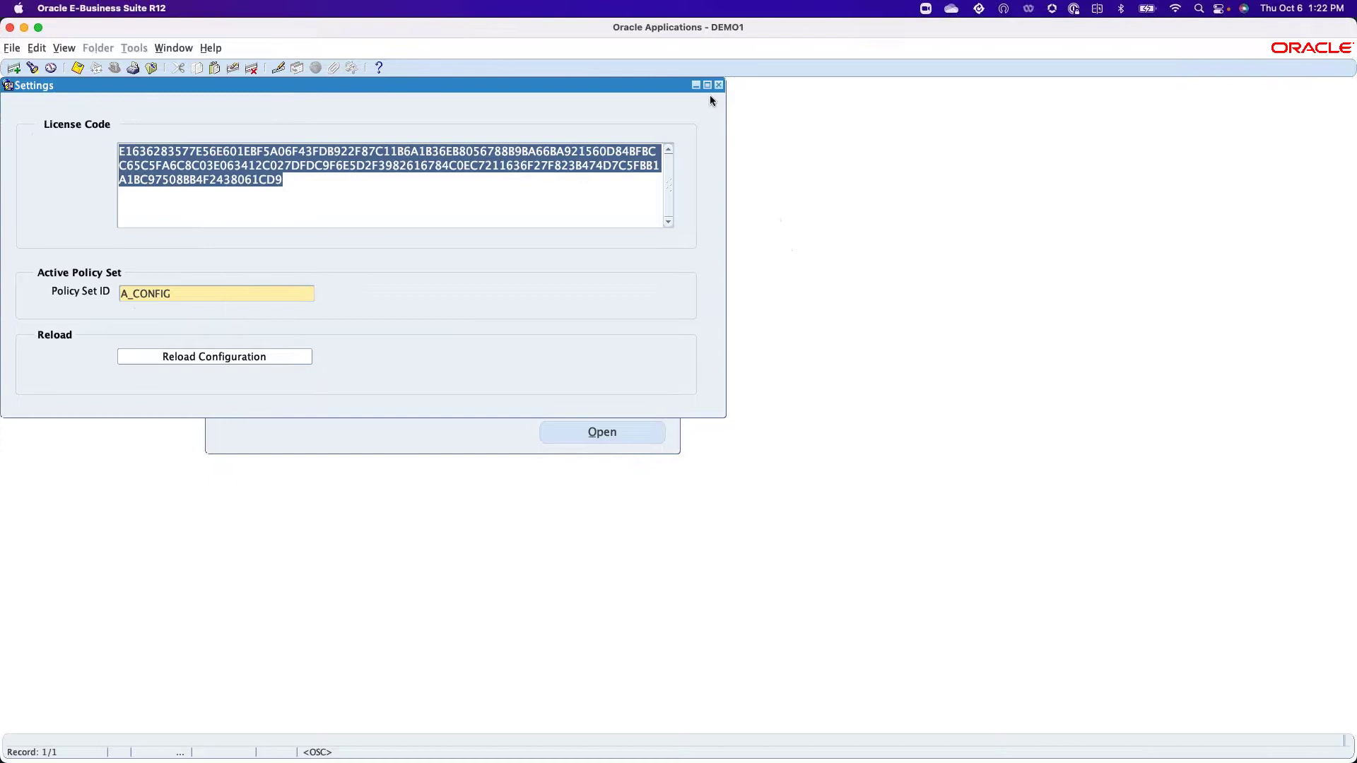
Close the Settings form and open the SAML/ADFS Providers form from the Identity group under Appsian Security
left_click(719, 85)
left_click(281, 365)
double_click(282, 364)
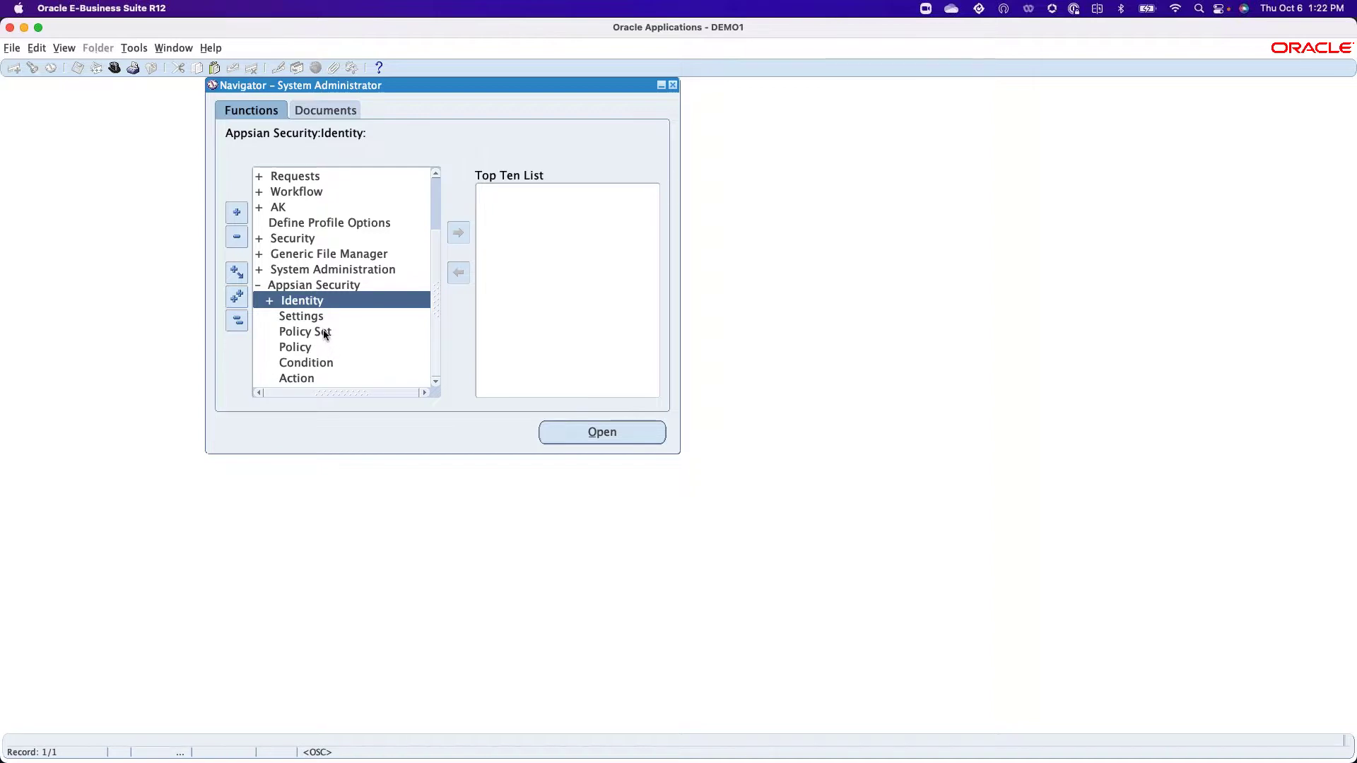
double_click(310, 379)
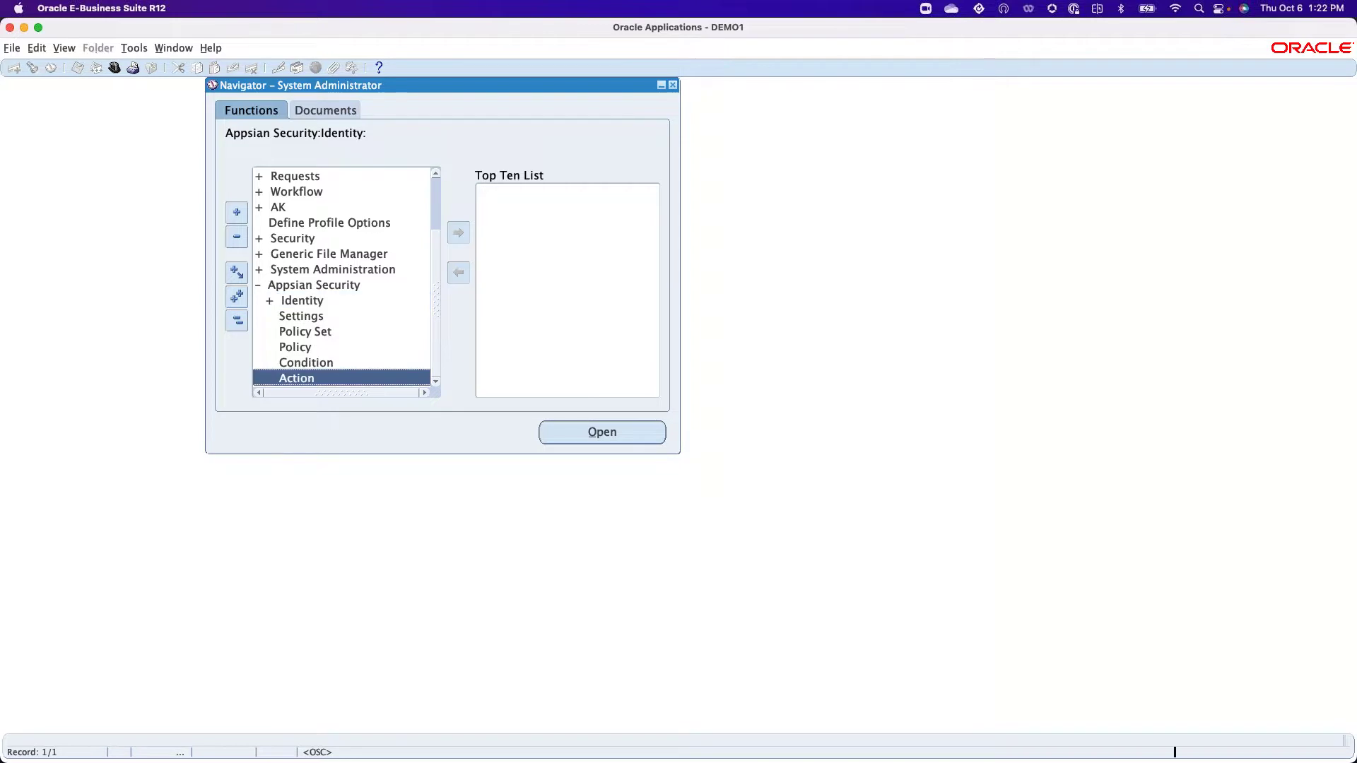
left_click(526, 85)
left_click(273, 315)
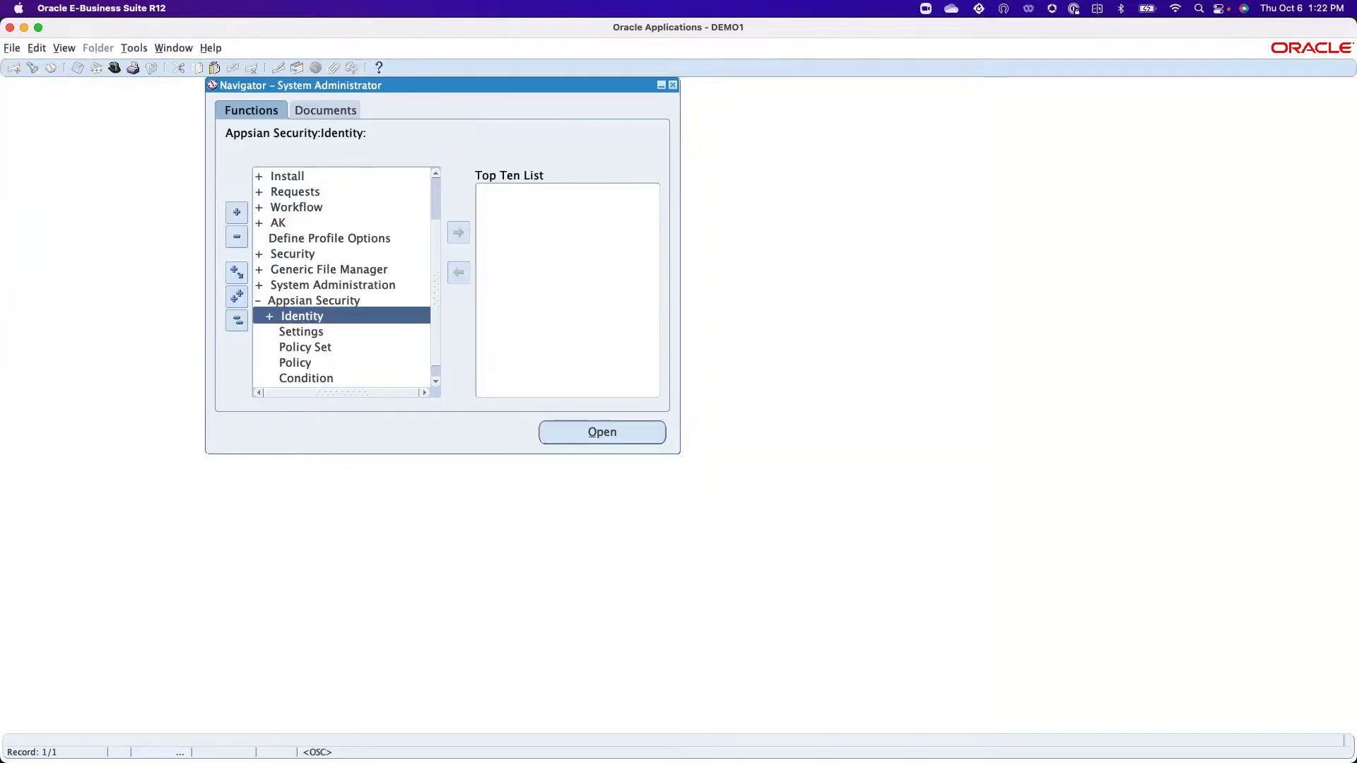
double_click(304, 323)
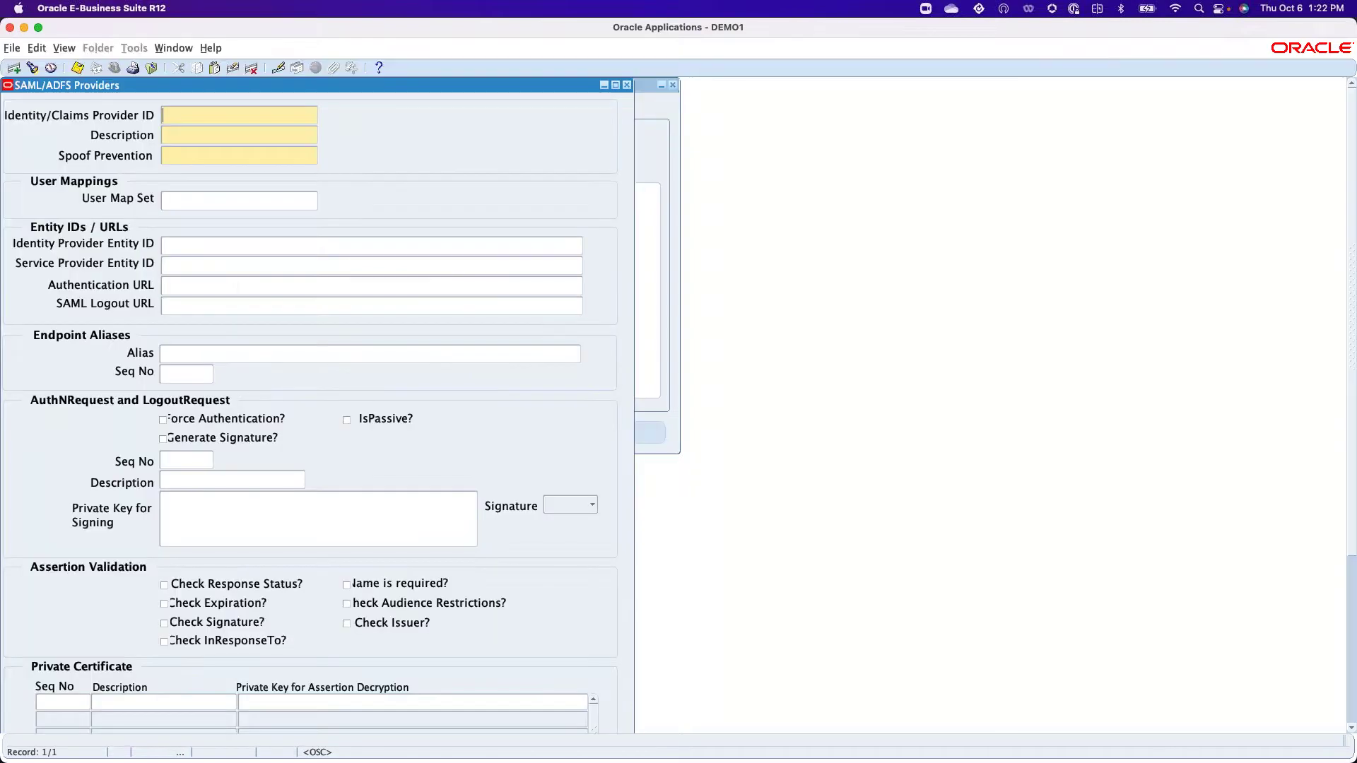
Run a query by example with no criteria to retrieve all SAML/ADFS provider records
left_click(73, 51)
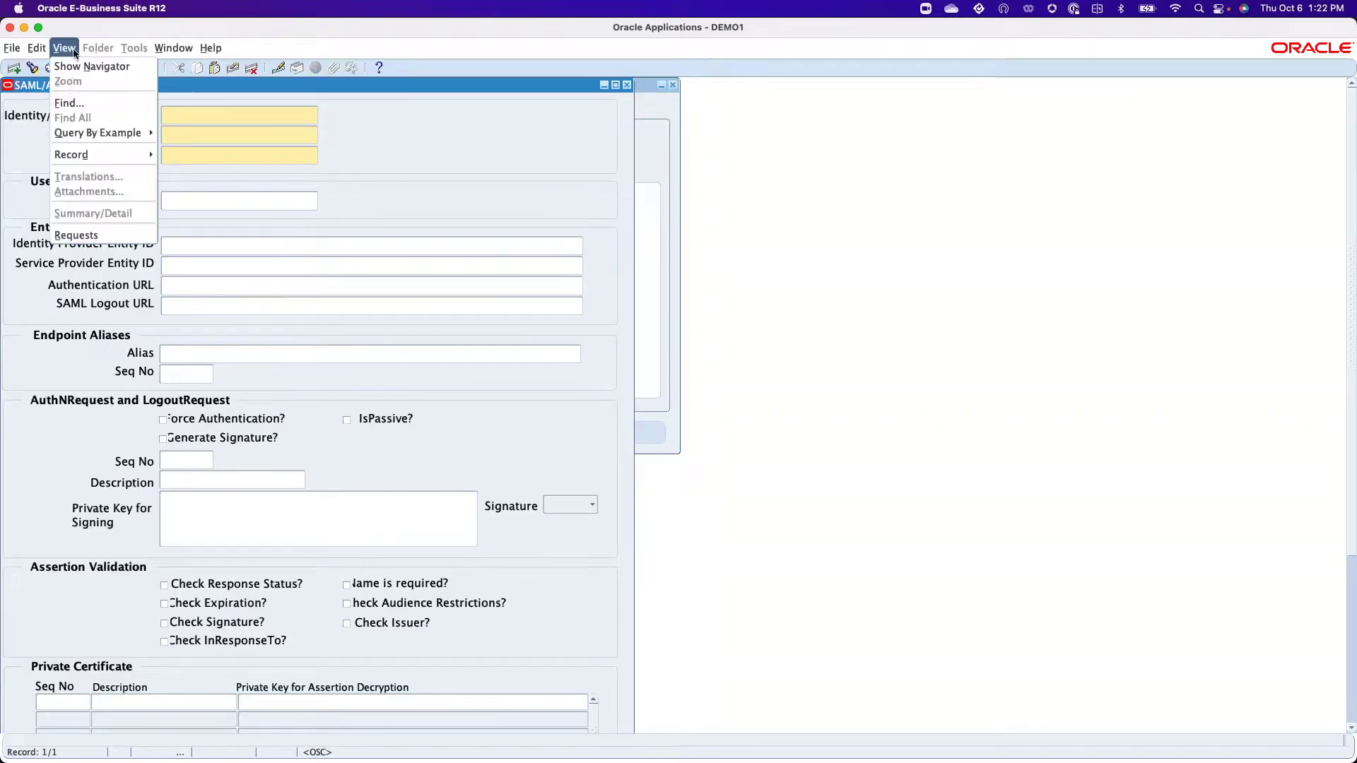
mouse_move(77, 135)
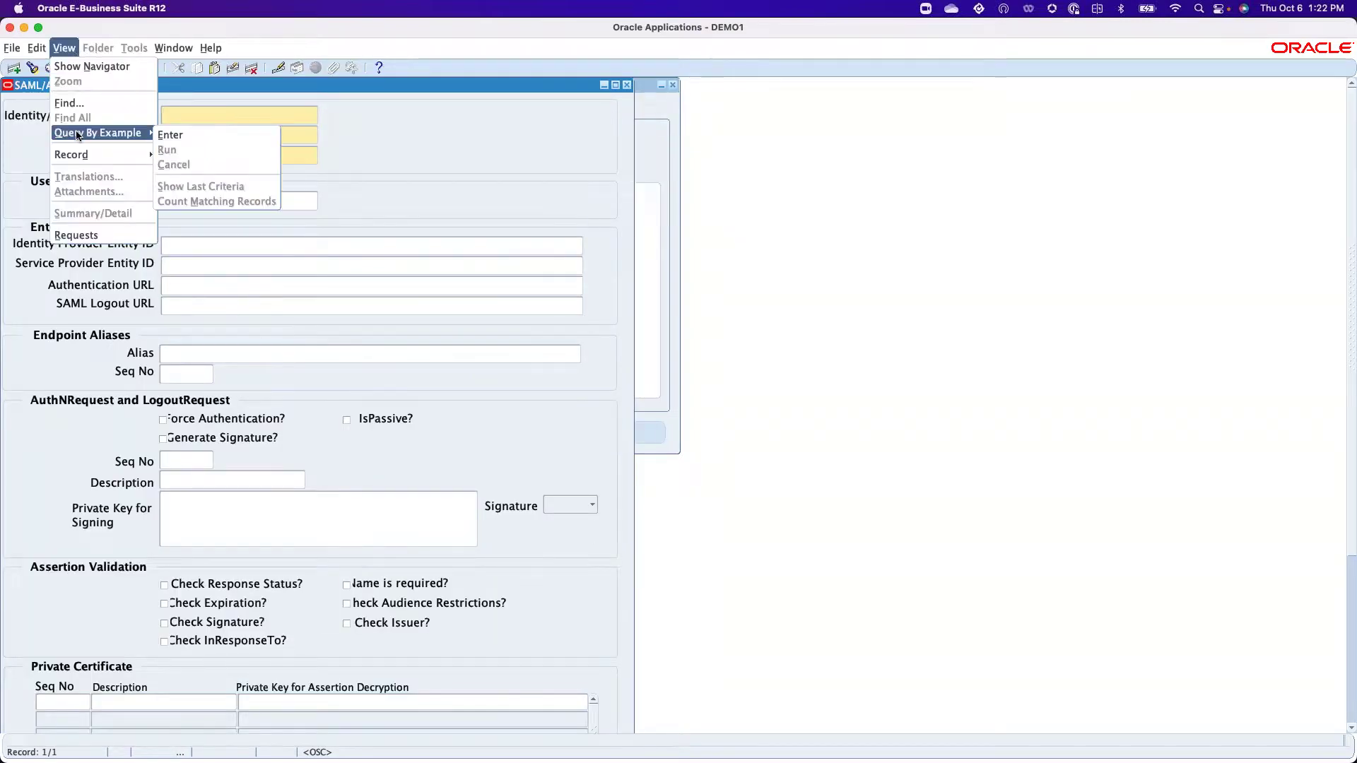
left_click(173, 135)
left_click(68, 50)
mouse_move(99, 133)
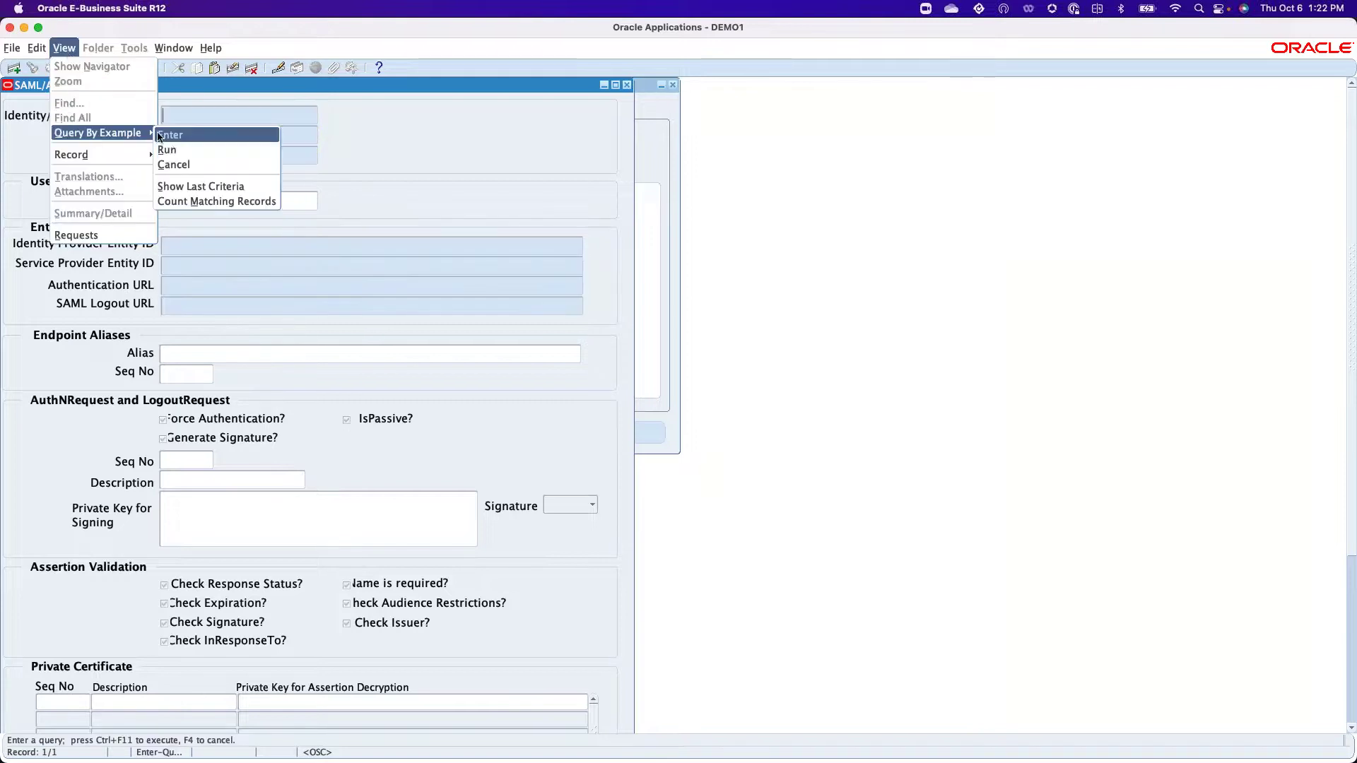
left_click(173, 150)
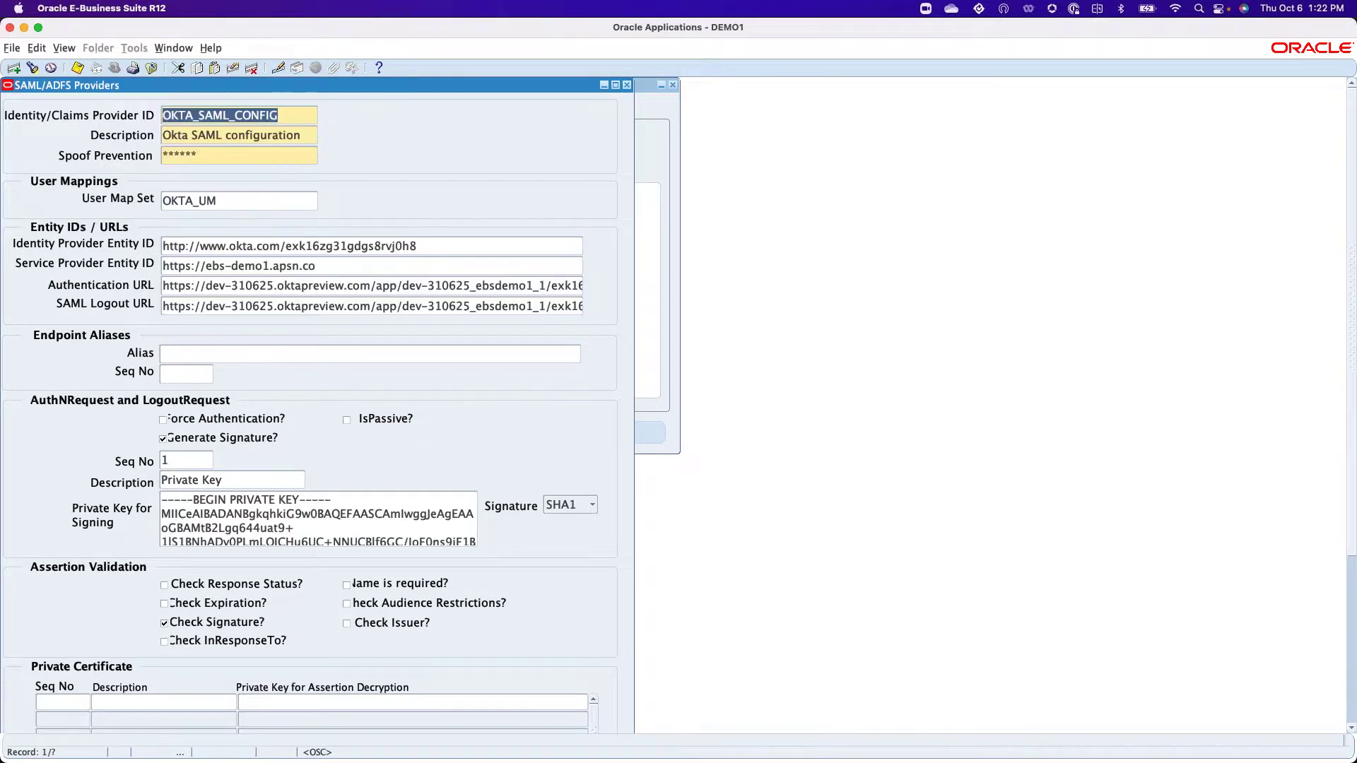
Step between the OKTA_SAML_CONFIG and ADFS_SAML_CONFIG provider records, ending on the ADFS one
key("Down")
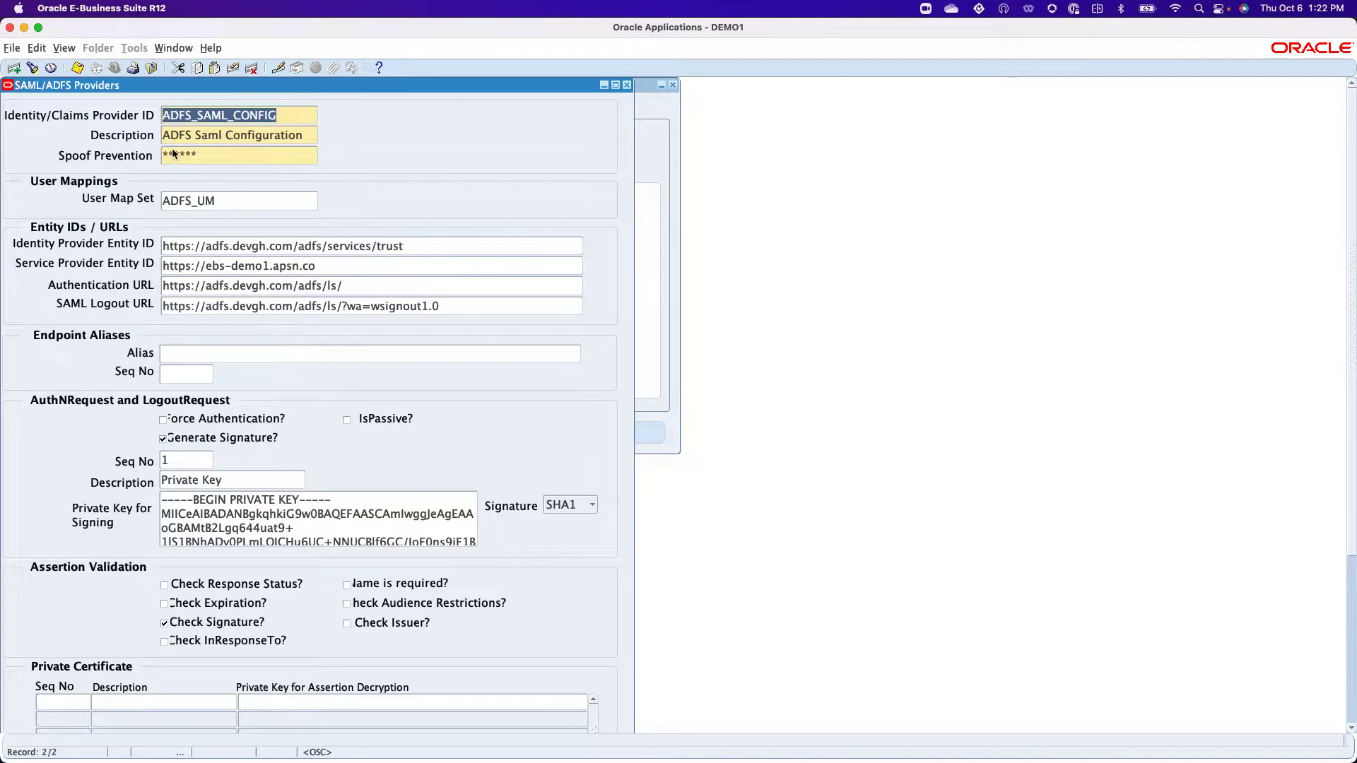
key("Up")
key("Down")
key("Up")
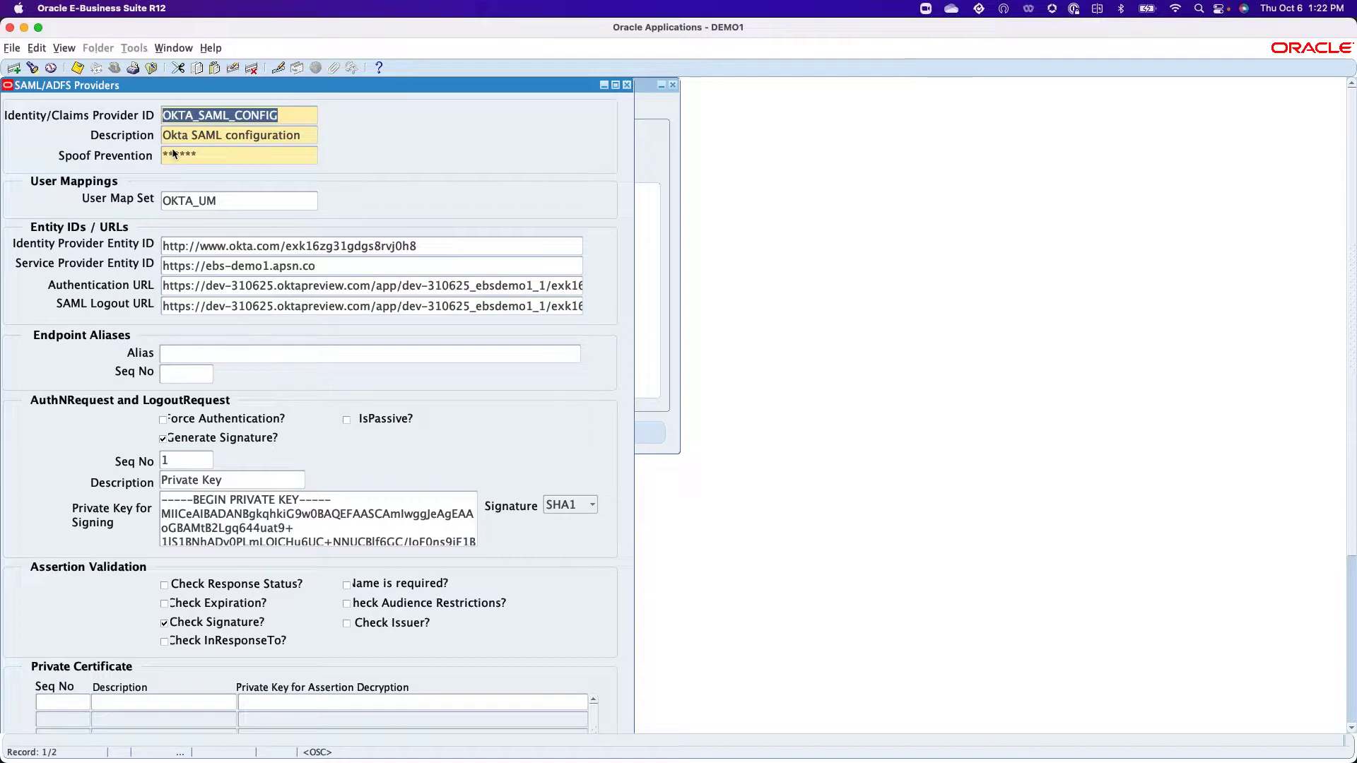
key("Down")
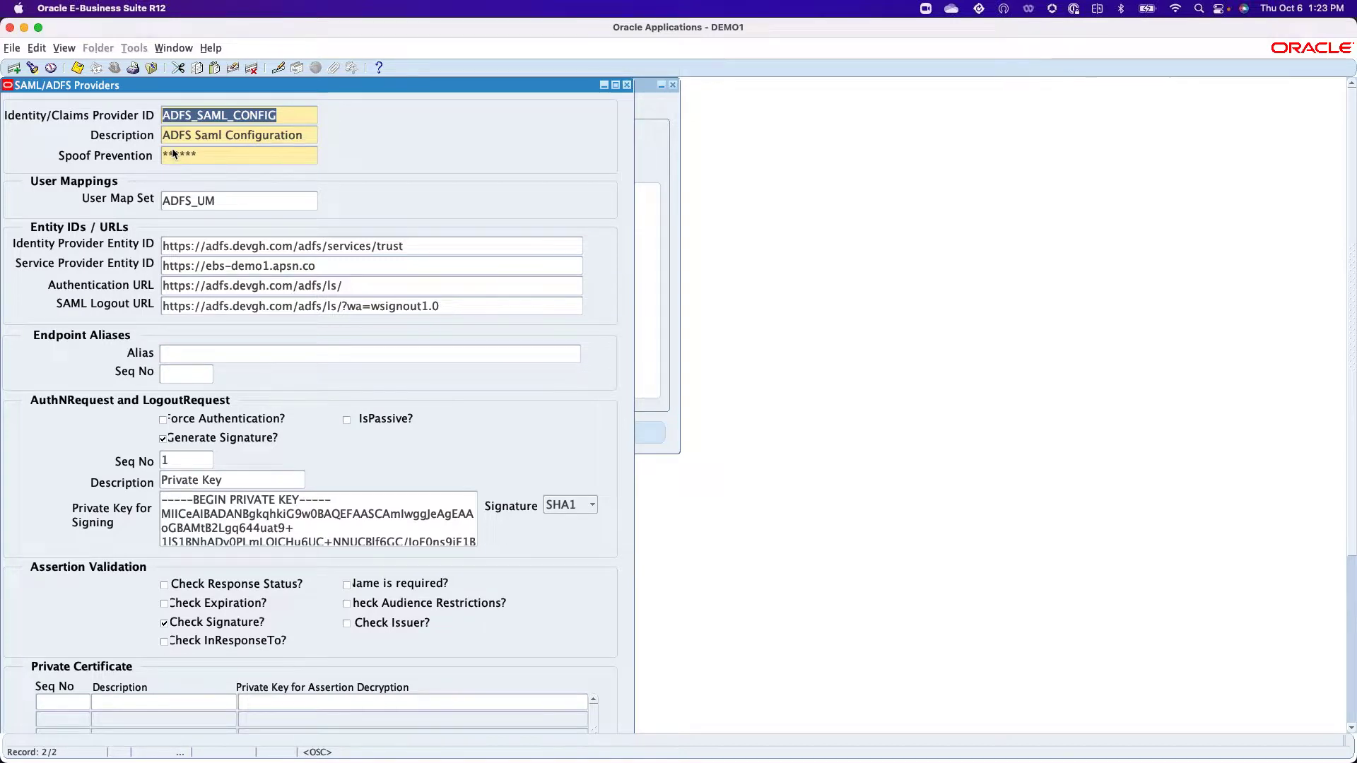
Examine the ADFS provider's entity URLs, request signing, assertion validation and certificate sections
scroll(290, 215, "down", 2)
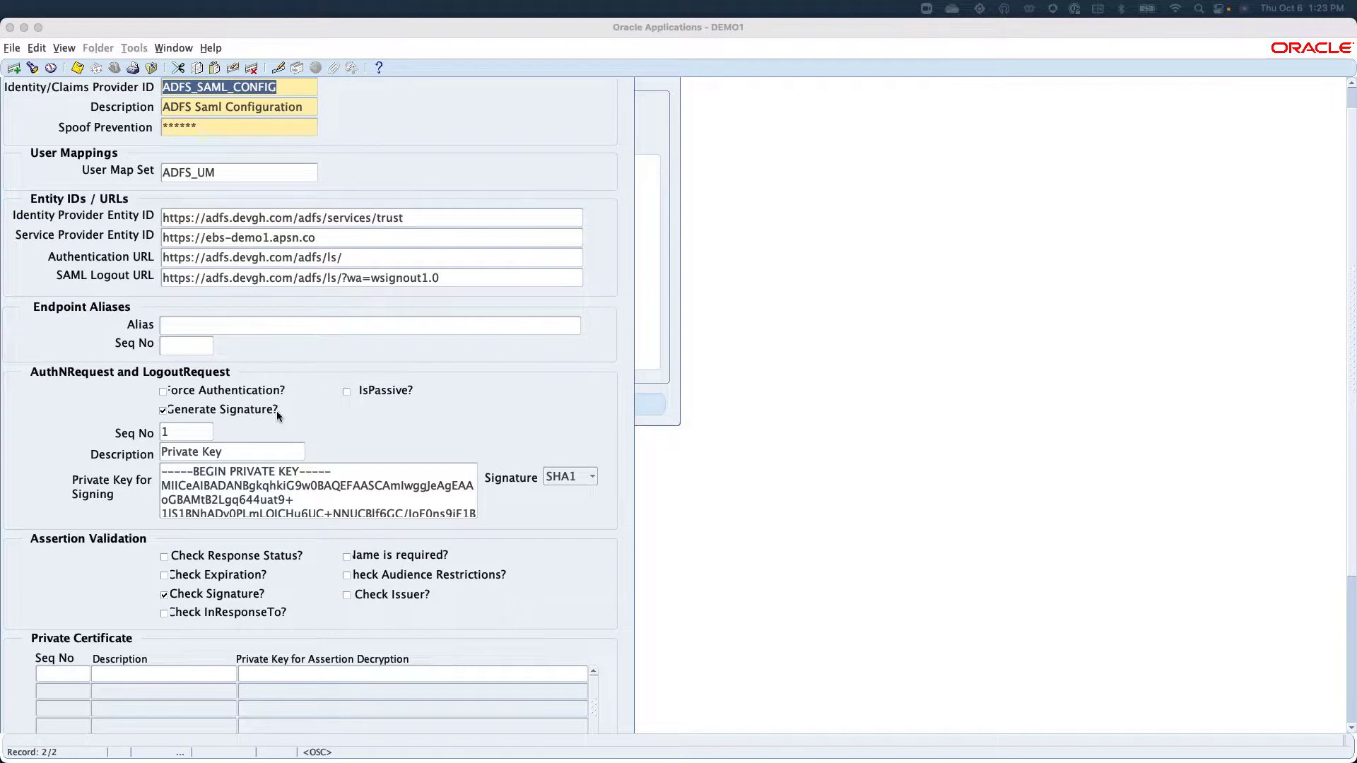
scroll(278, 417, "down", 1)
scroll(278, 416, "down", 2)
scroll(192, 561, "down", 5)
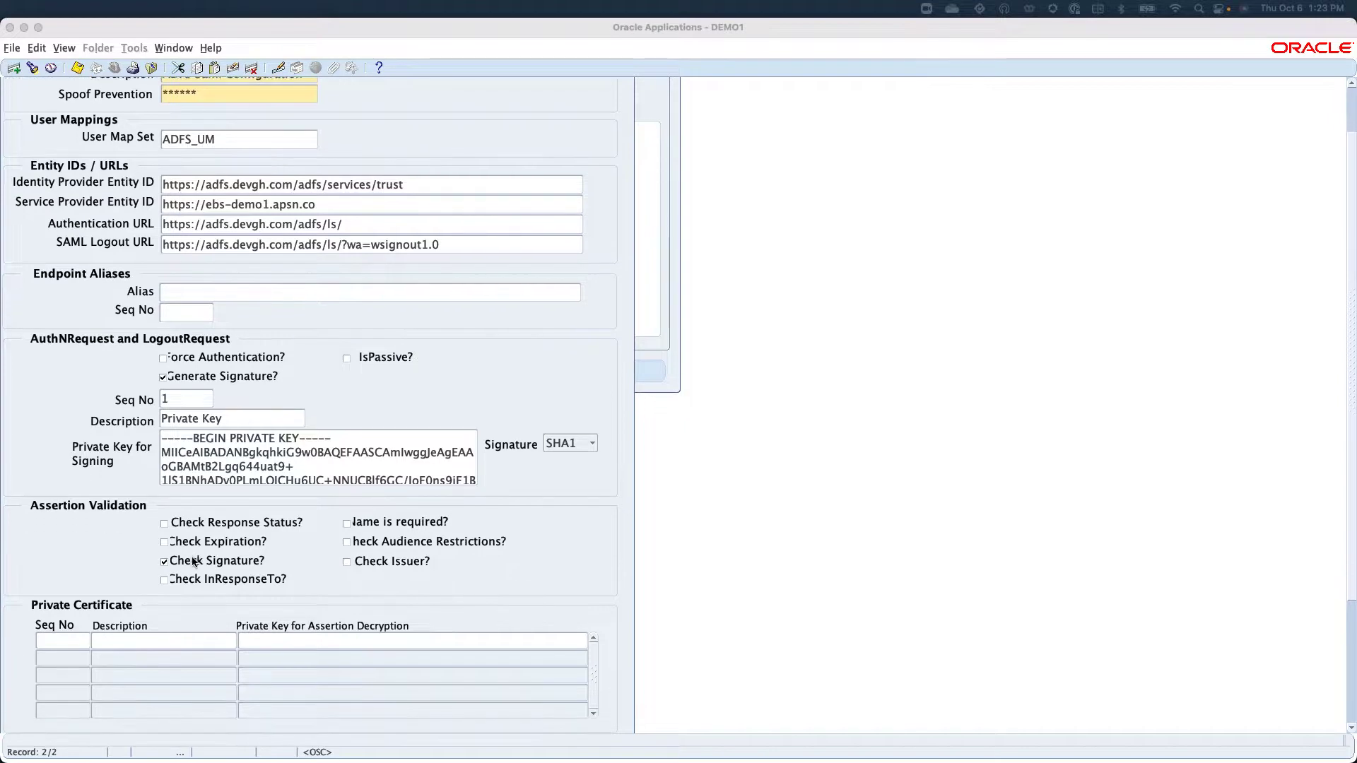
scroll(192, 561, "down", 4)
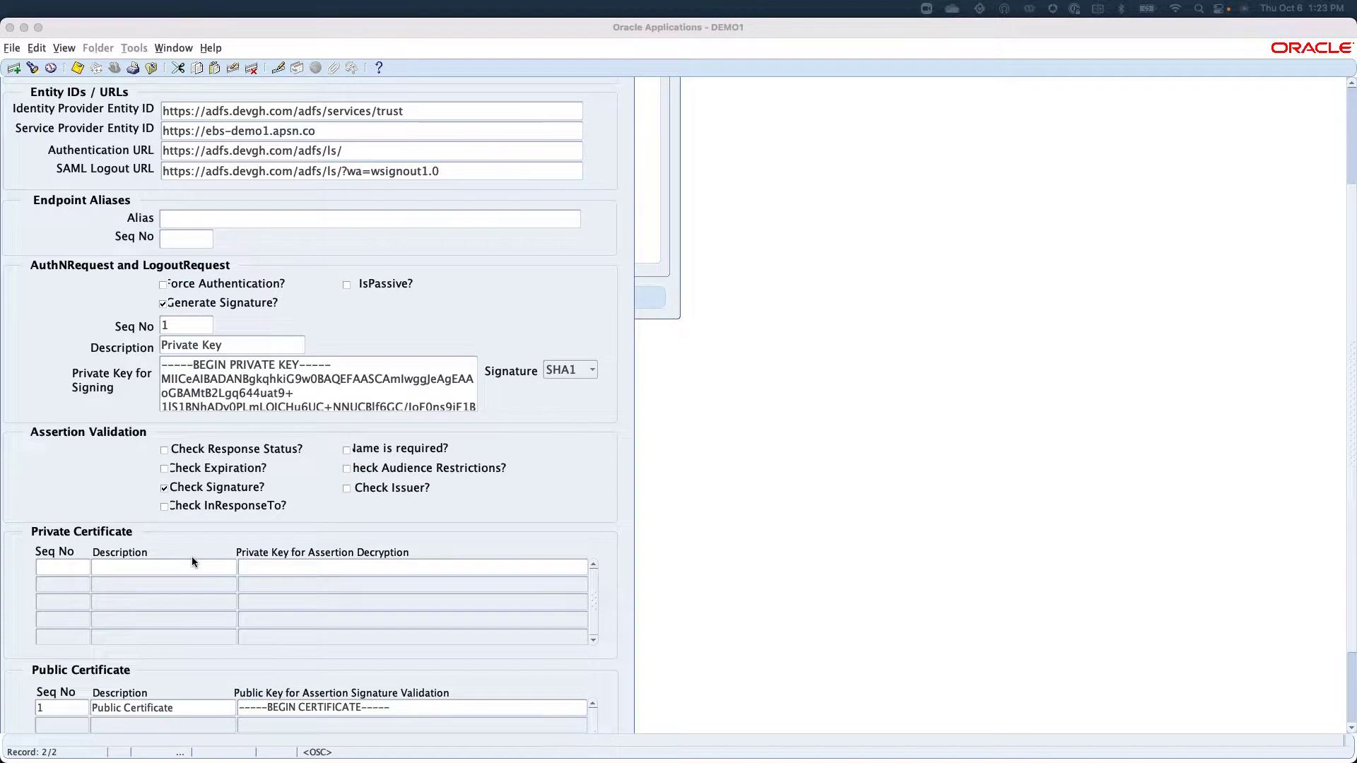
scroll(292, 484, "down", 3)
scroll(292, 486, "up", 4)
scroll(293, 486, "up", 2)
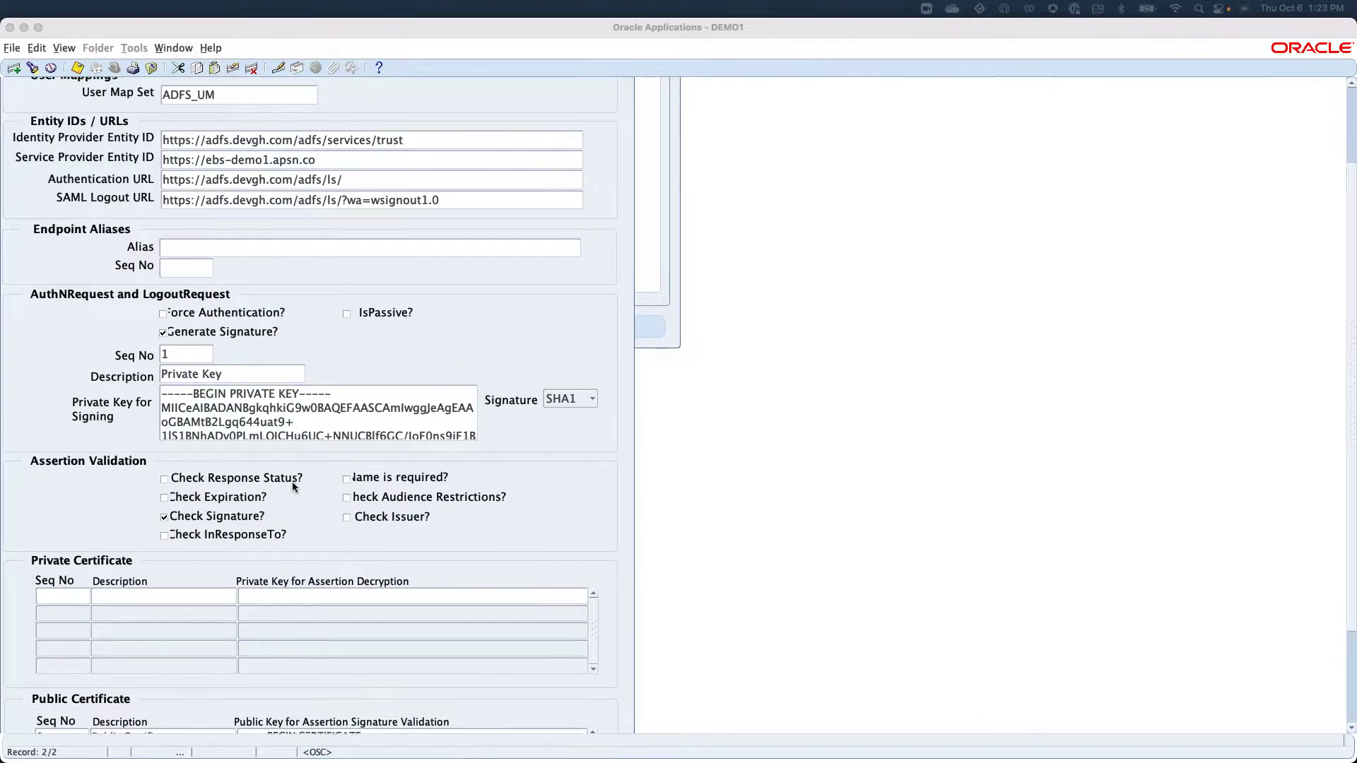
scroll(292, 487, "up", 2)
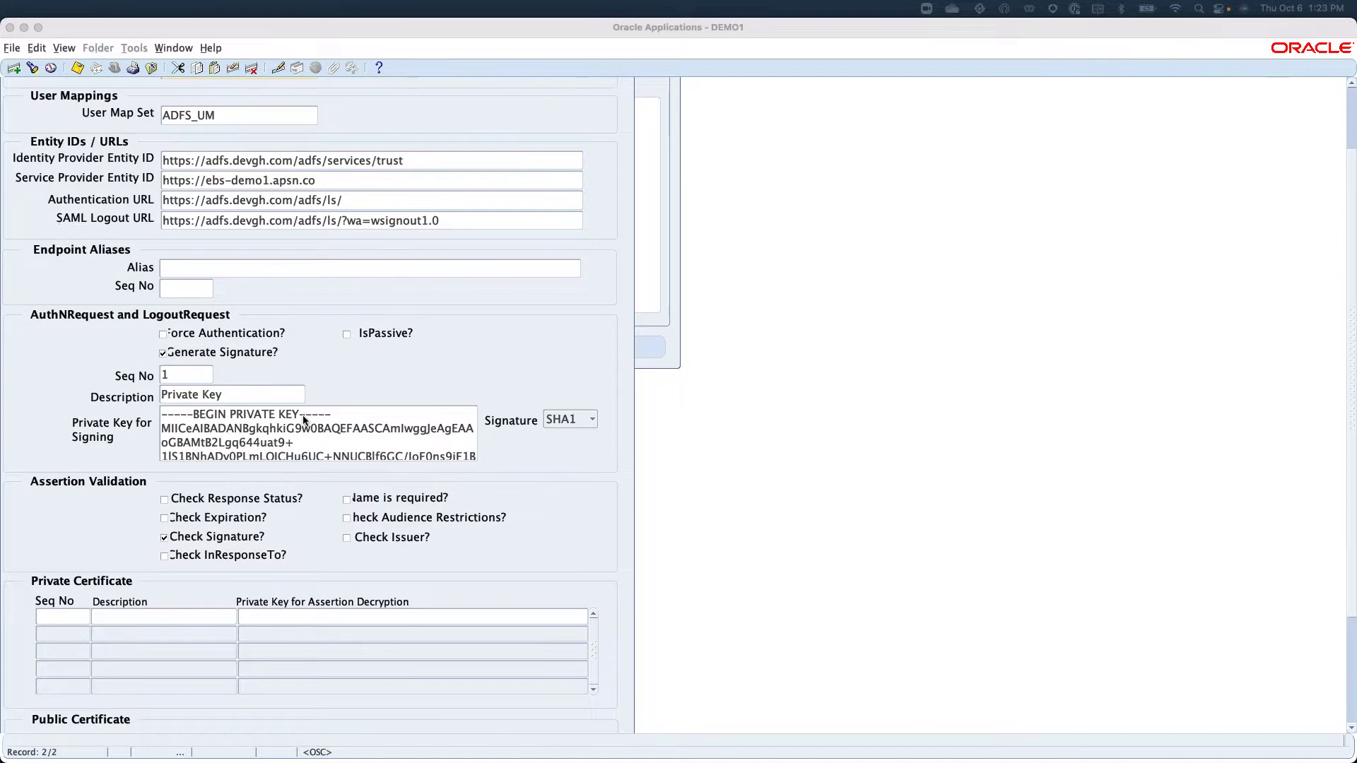
scroll(345, 404, "up", 4)
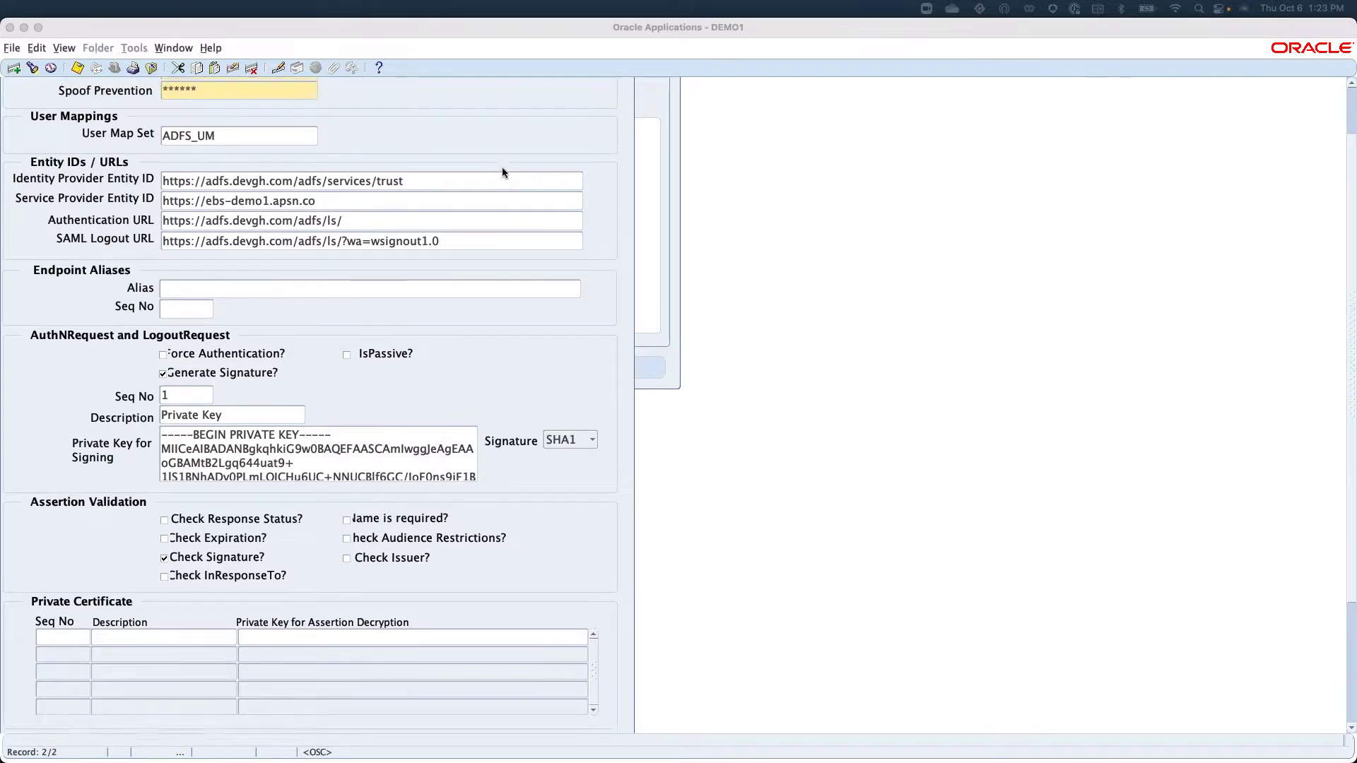
scroll(502, 169, "up", 2)
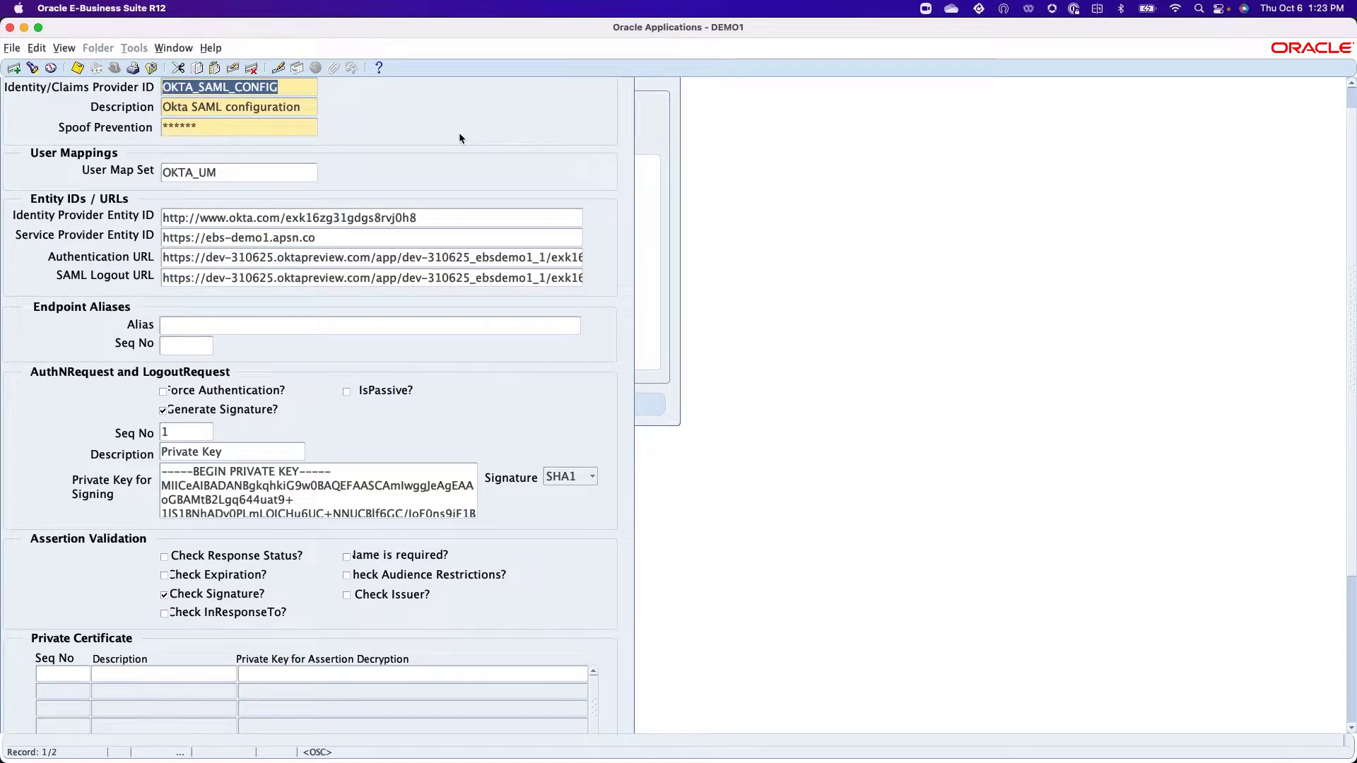
Compare the Okta and ADFS provider configurations by switching between the two records, ending on ADFS_SAML_CONFIG
key("Down")
key("Up")
key("Down")
key("Up")
key("Down")
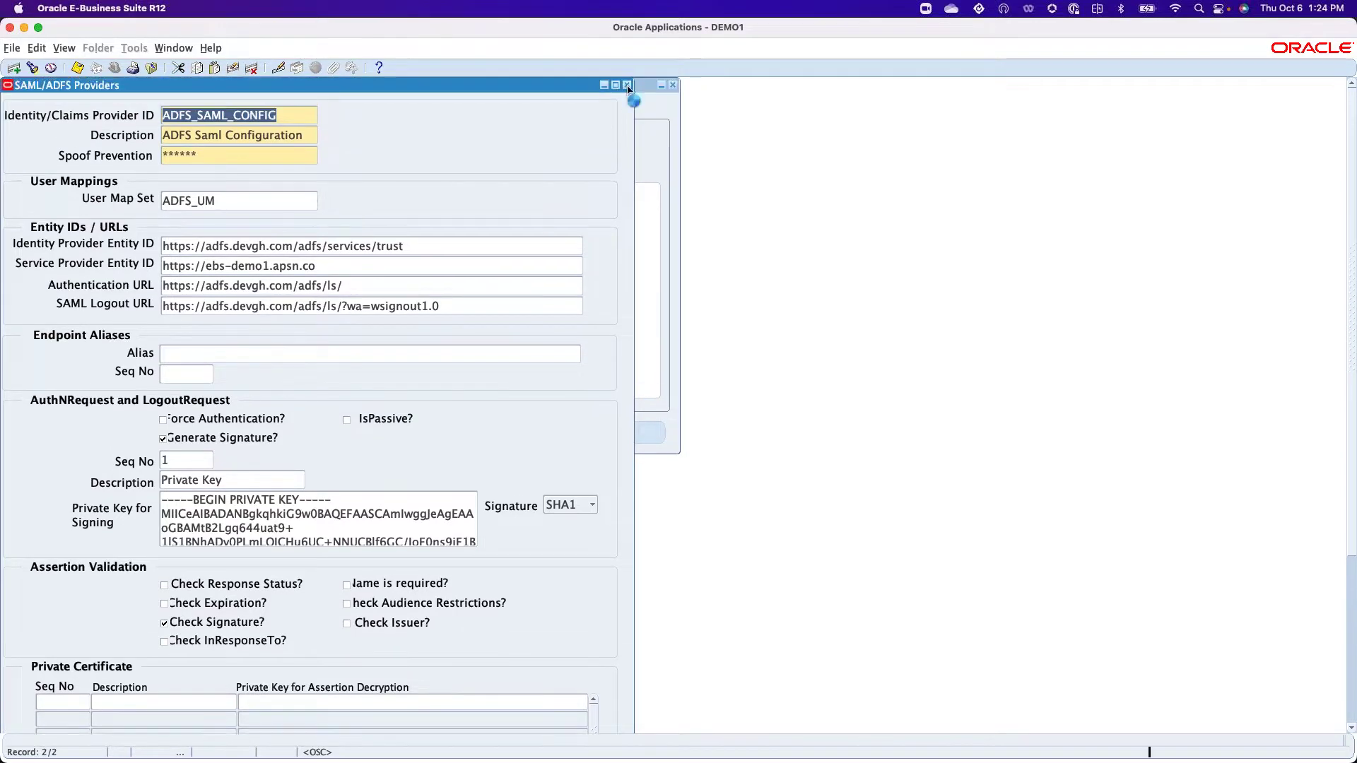
Close the providers form, open User Mapping Rules under Identity, and query all user map sets without criteria
left_click(627, 85)
left_click(335, 302)
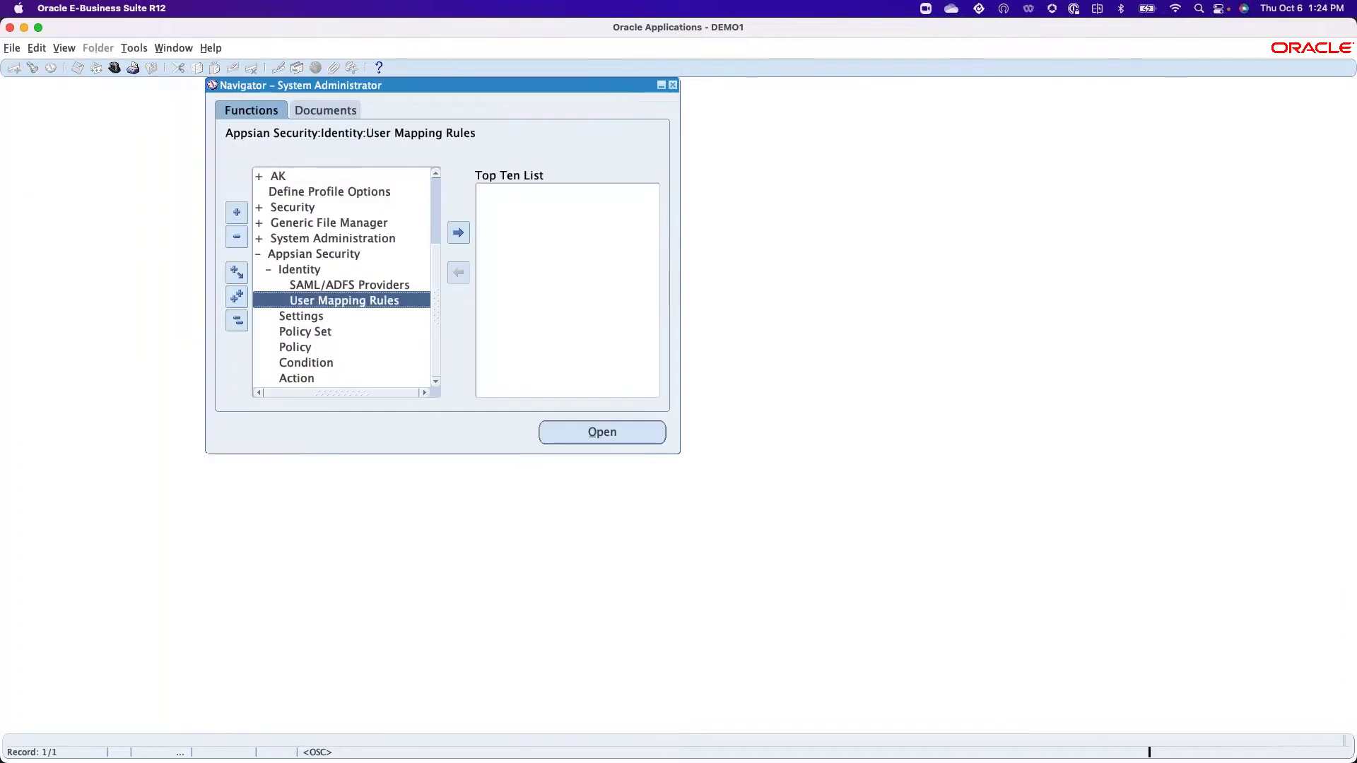
left_click(64, 48)
left_click(160, 131)
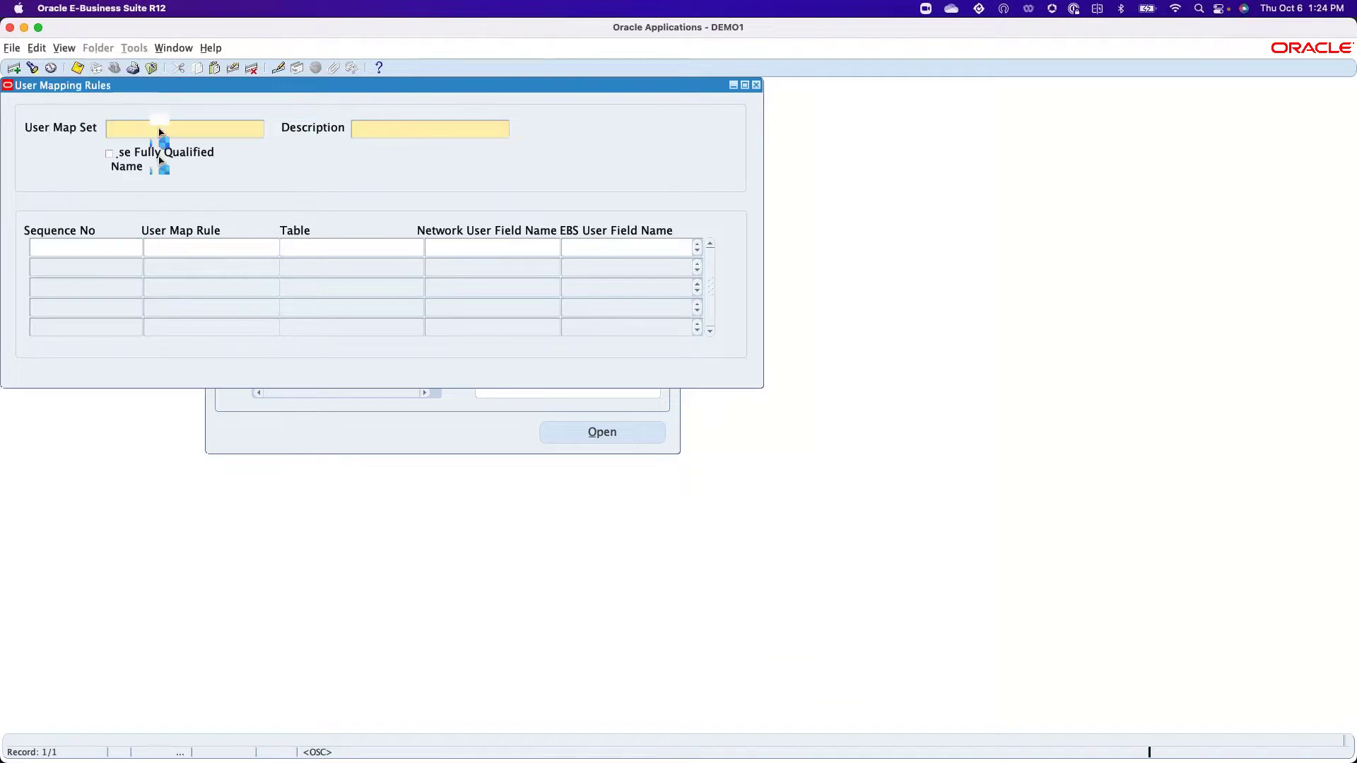
left_click(65, 48)
mouse_move(86, 134)
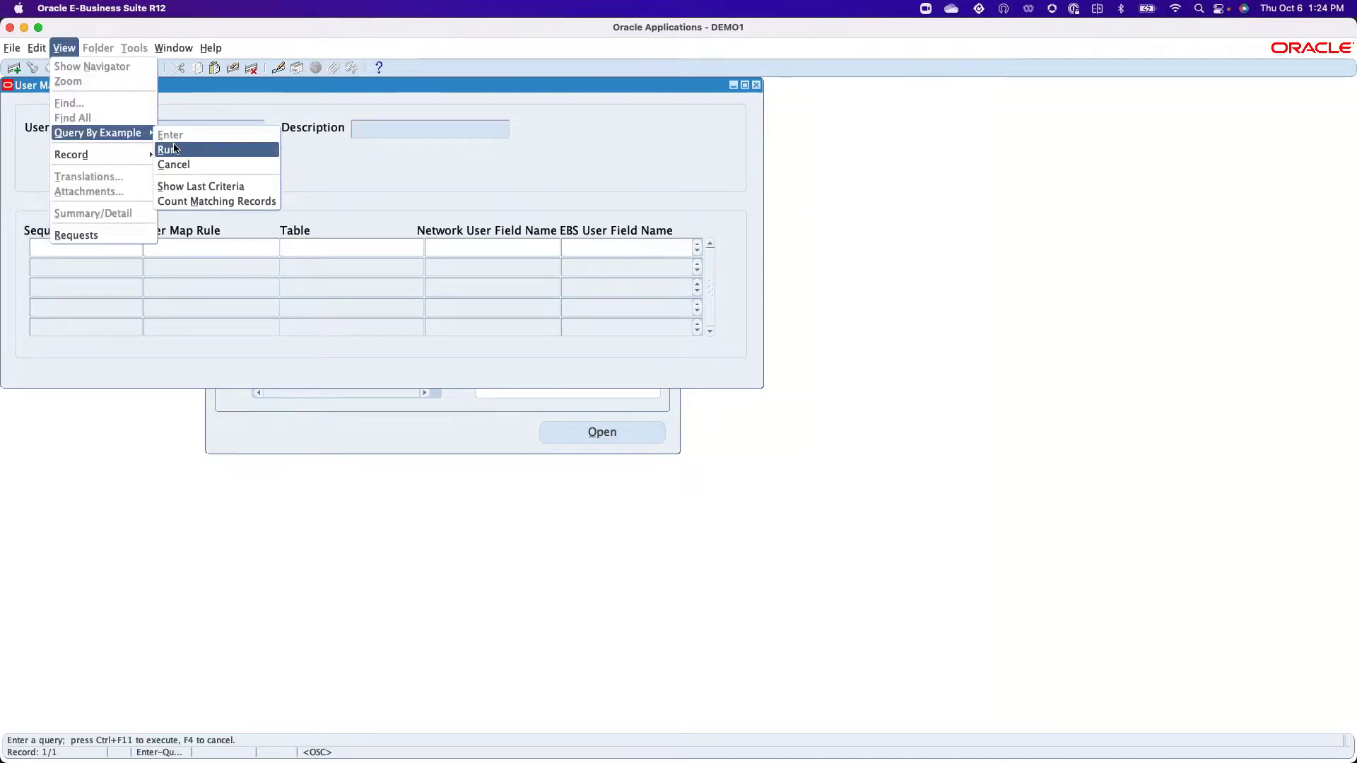
left_click(169, 149)
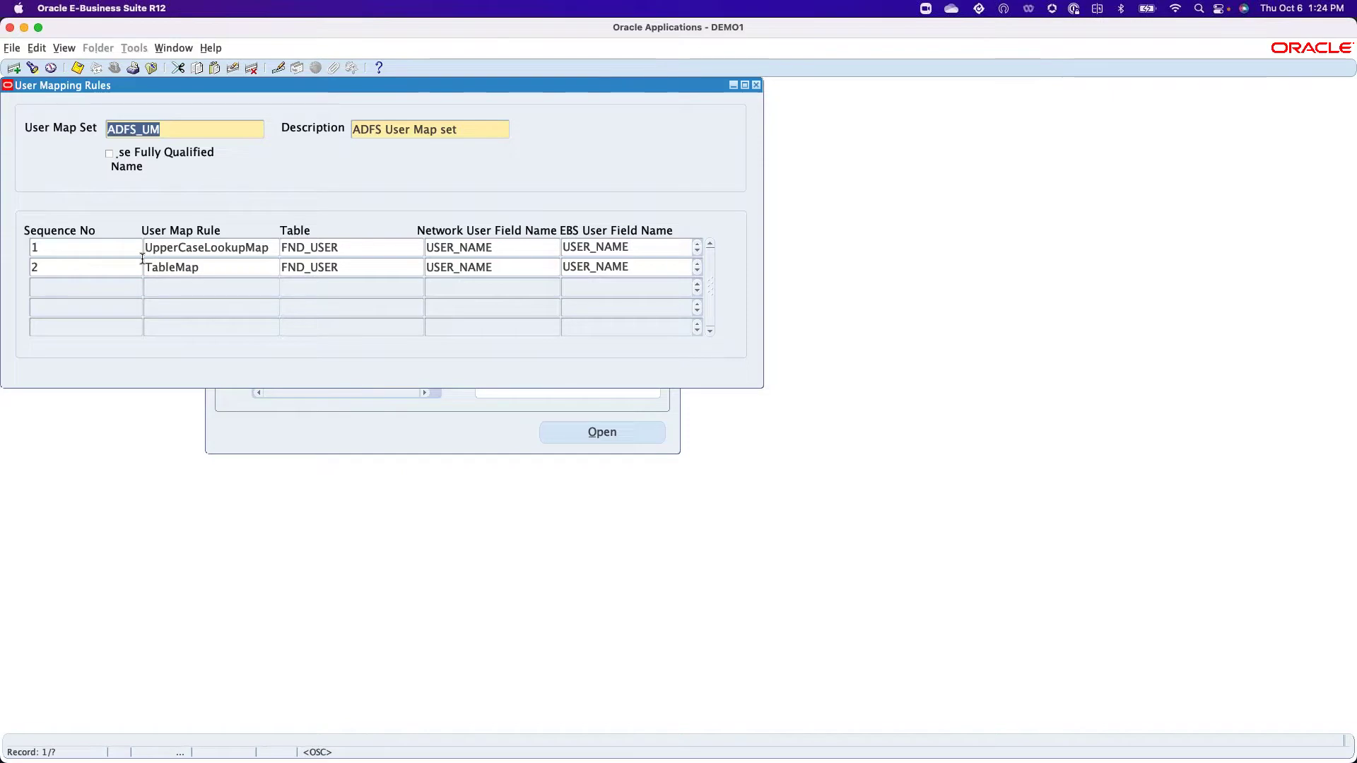
Compare the mapping rules of the ADFS_UM and OKTA_UM user map sets, ending on ADFS_UM
key("Down")
key("Up")
key("Down")
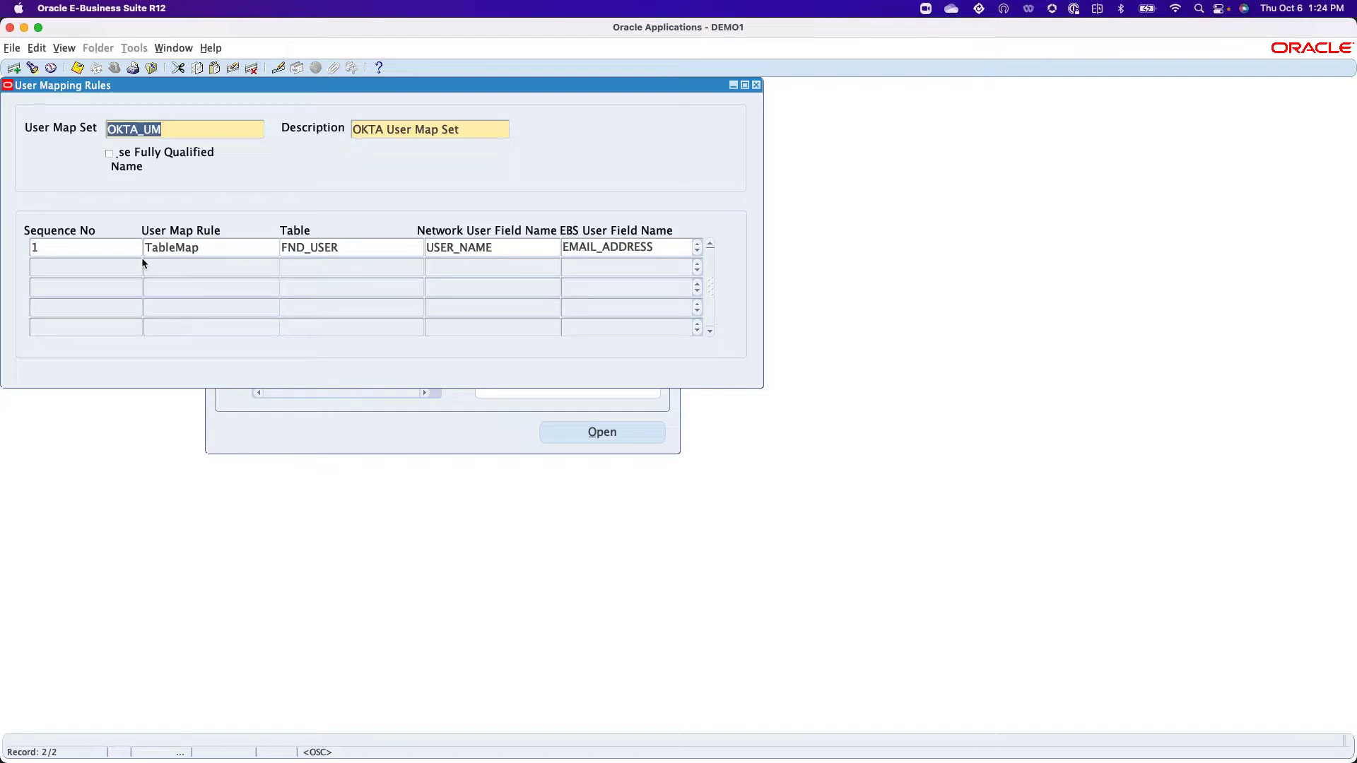
key("Up")
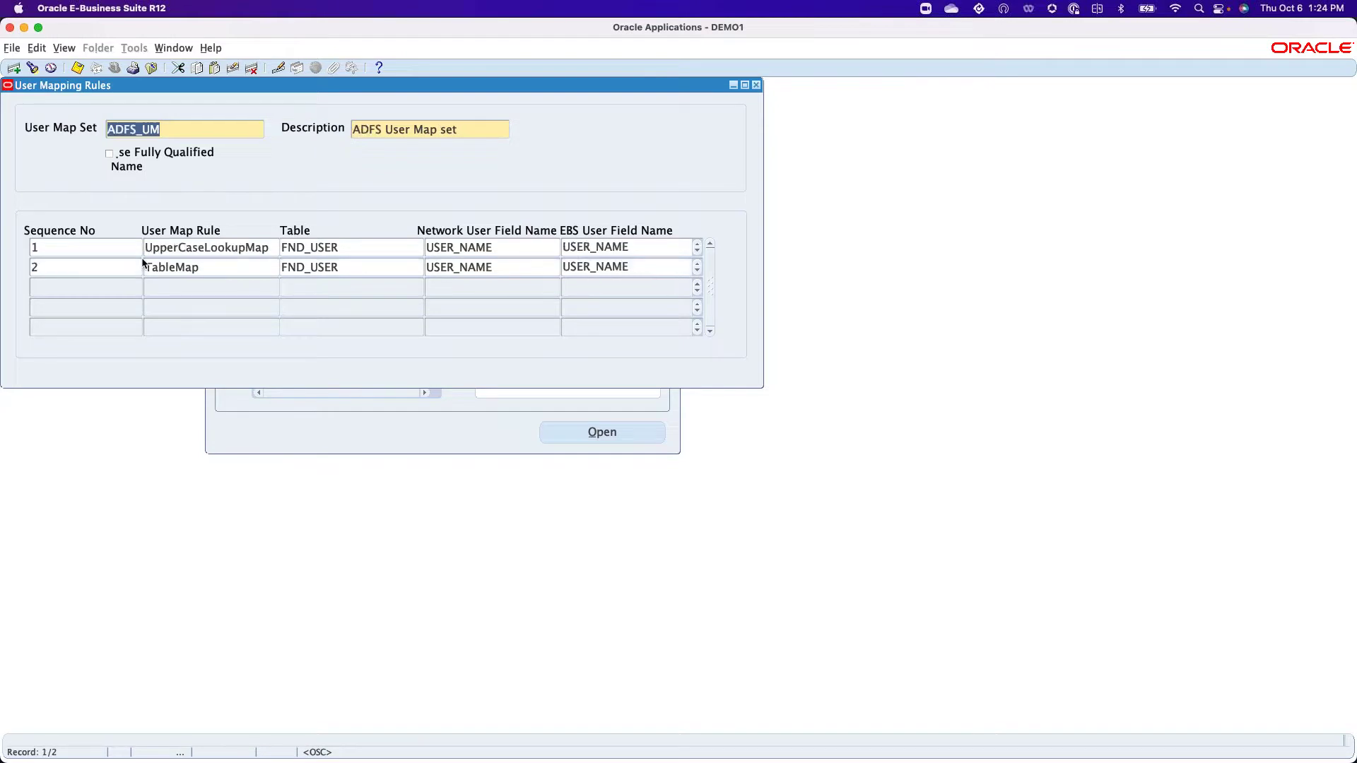
Switch once more between the ADFS_UM and OKTA_UM map sets, and close the User Mapping Rules form
key("Down")
key("Up")
left_click(756, 84)
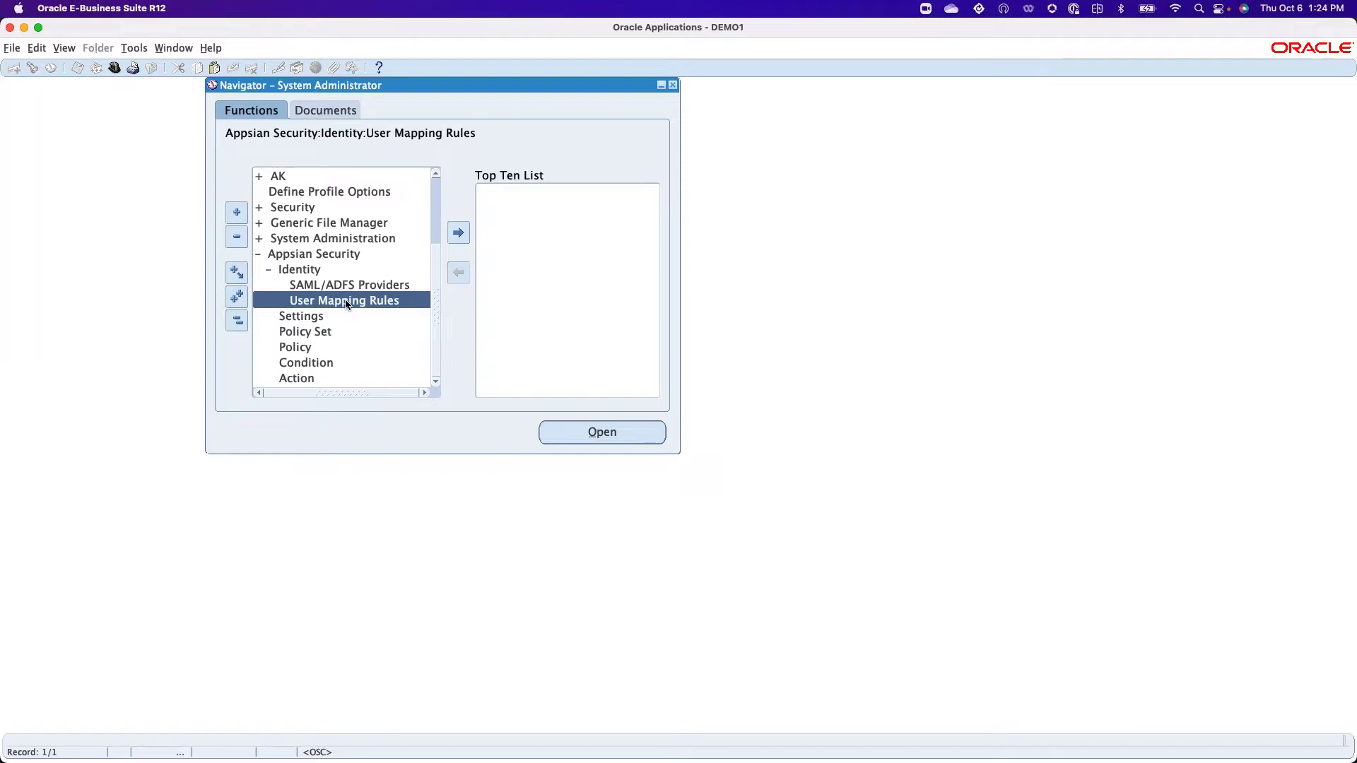
Open the Policy Set form under Appsian Security and query all policy sets without criteria
double_click(316, 332)
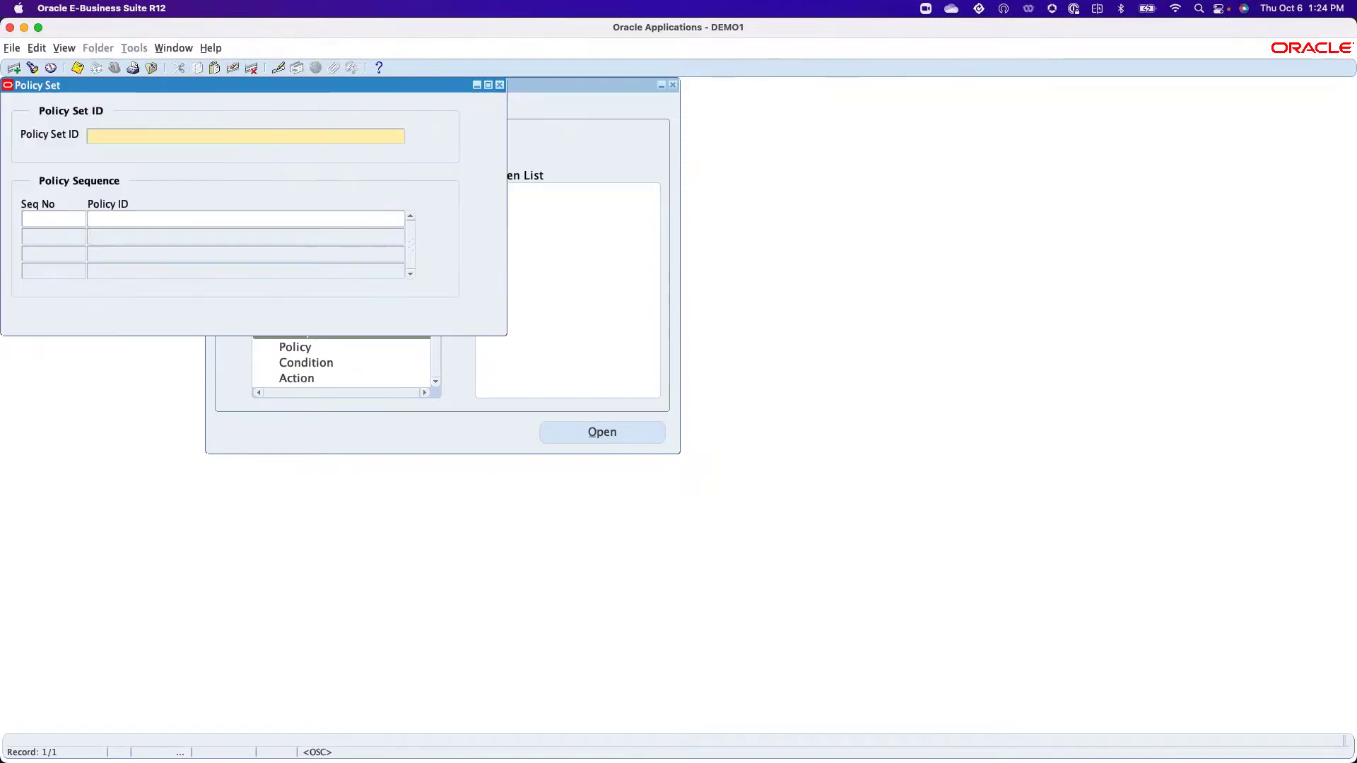
left_click(64, 48)
mouse_move(89, 135)
left_click(170, 135)
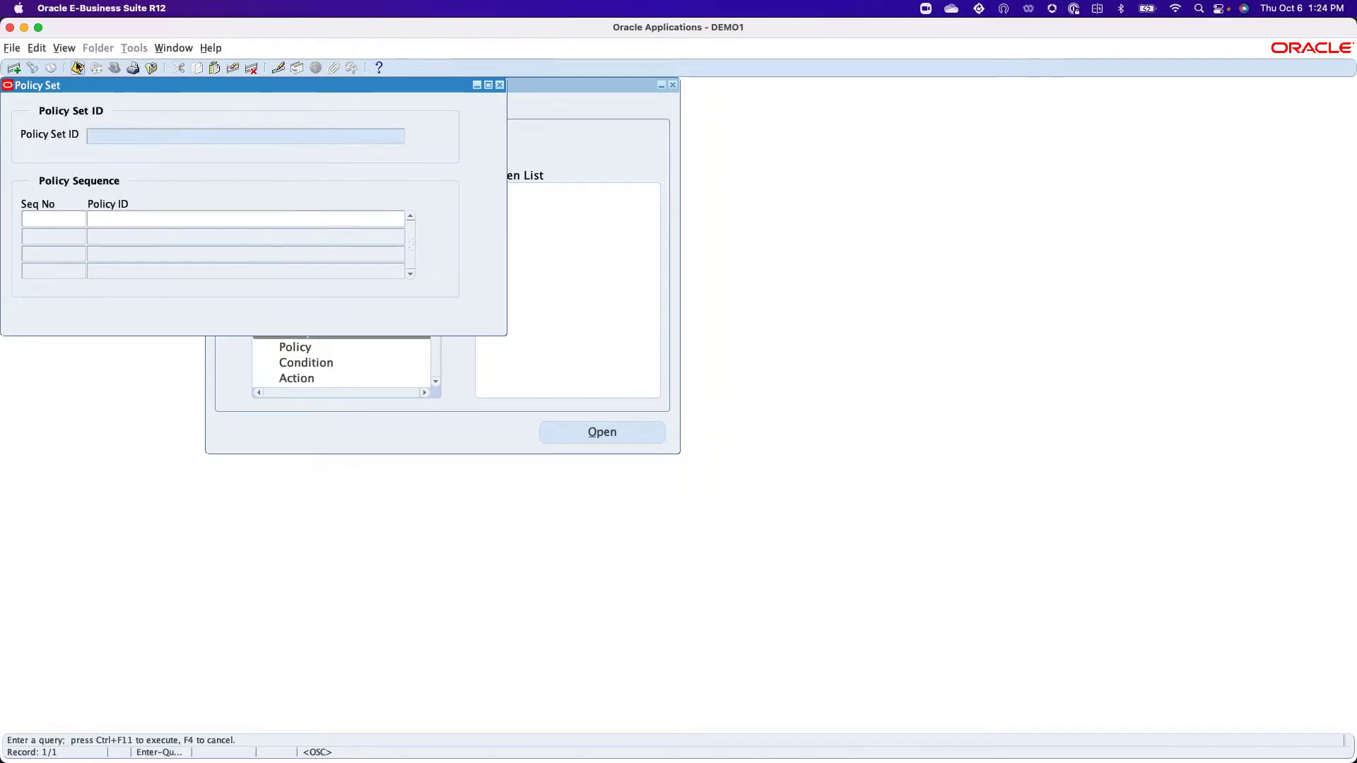
left_click(64, 47)
left_click(1145, 752)
Browse through the queried policy sets and their policies to the last record, ending on A_CONFIG
key("Down")
key("Down")
key("Down")
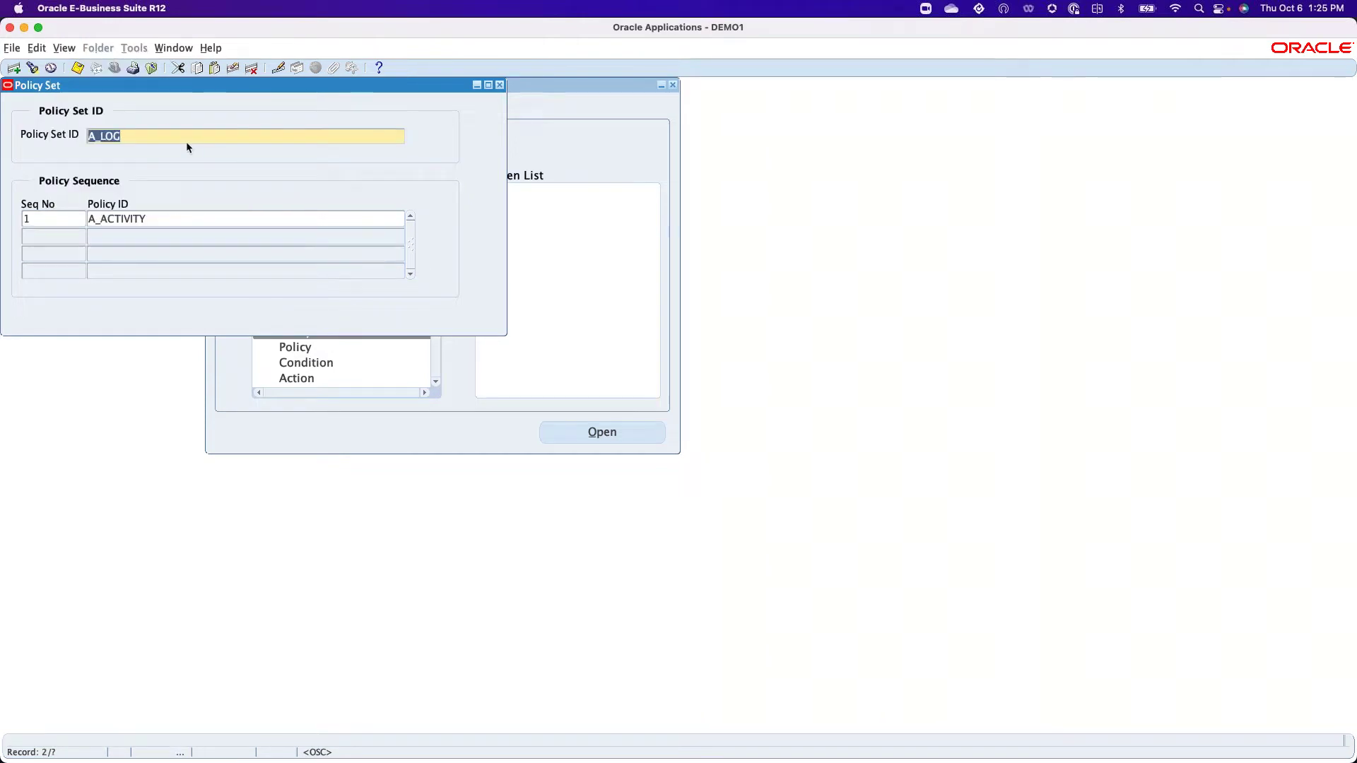
key("Down")
key("Down")
key("Down")
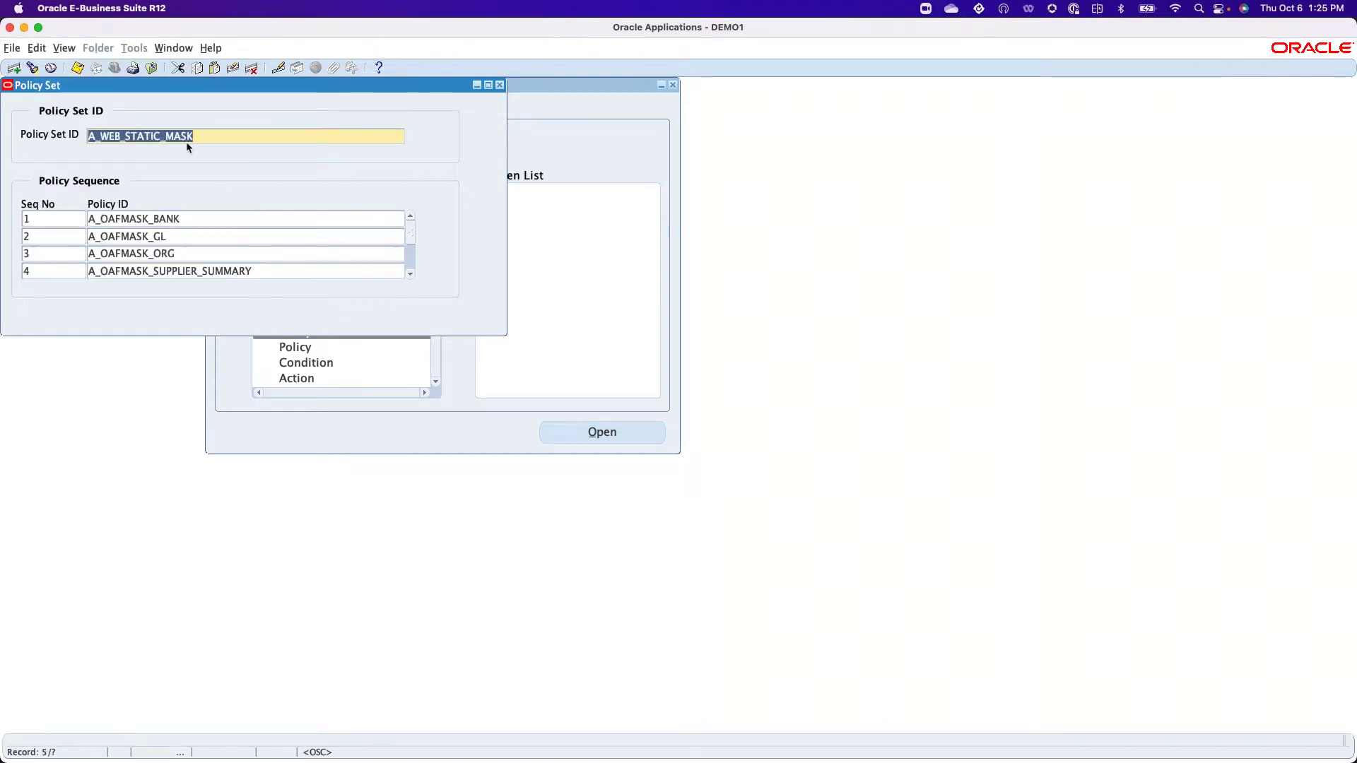
key("Down")
key("Down")
key("Down")
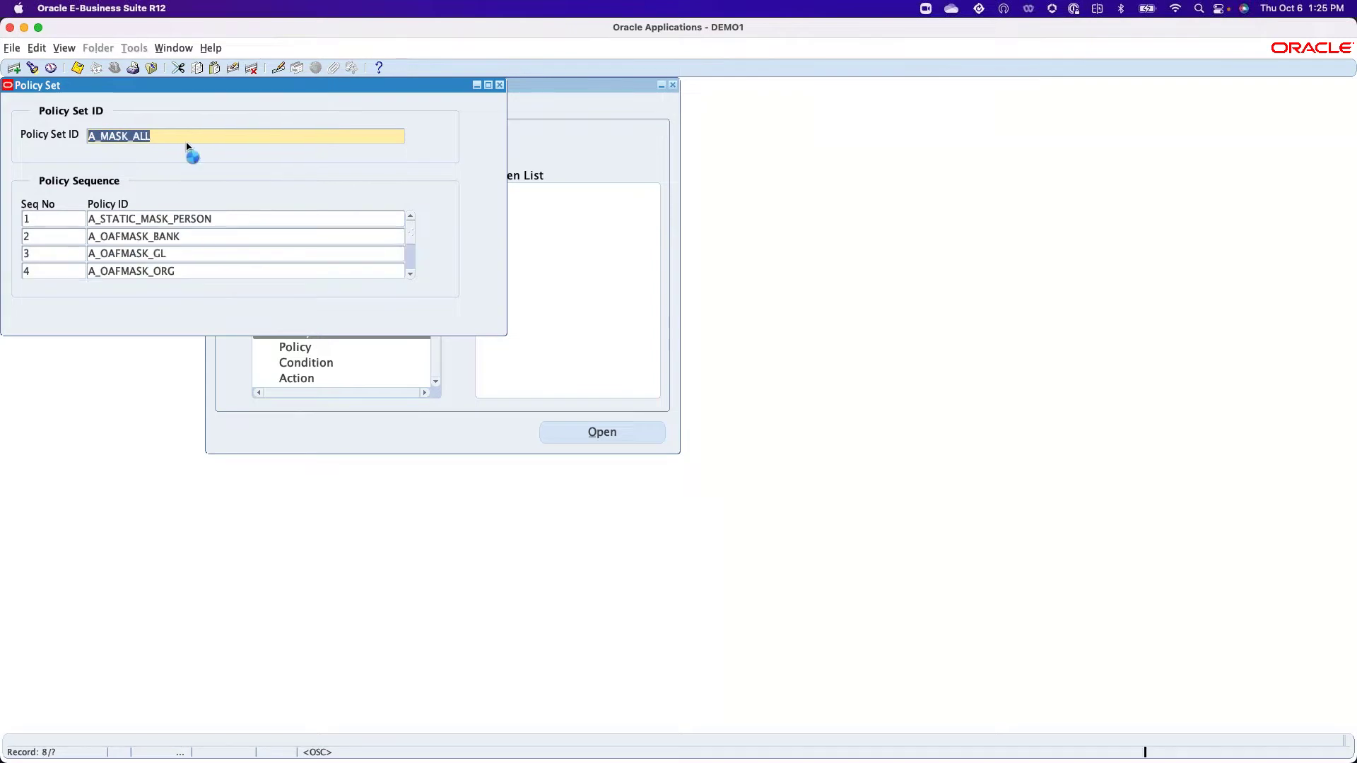
key("Down")
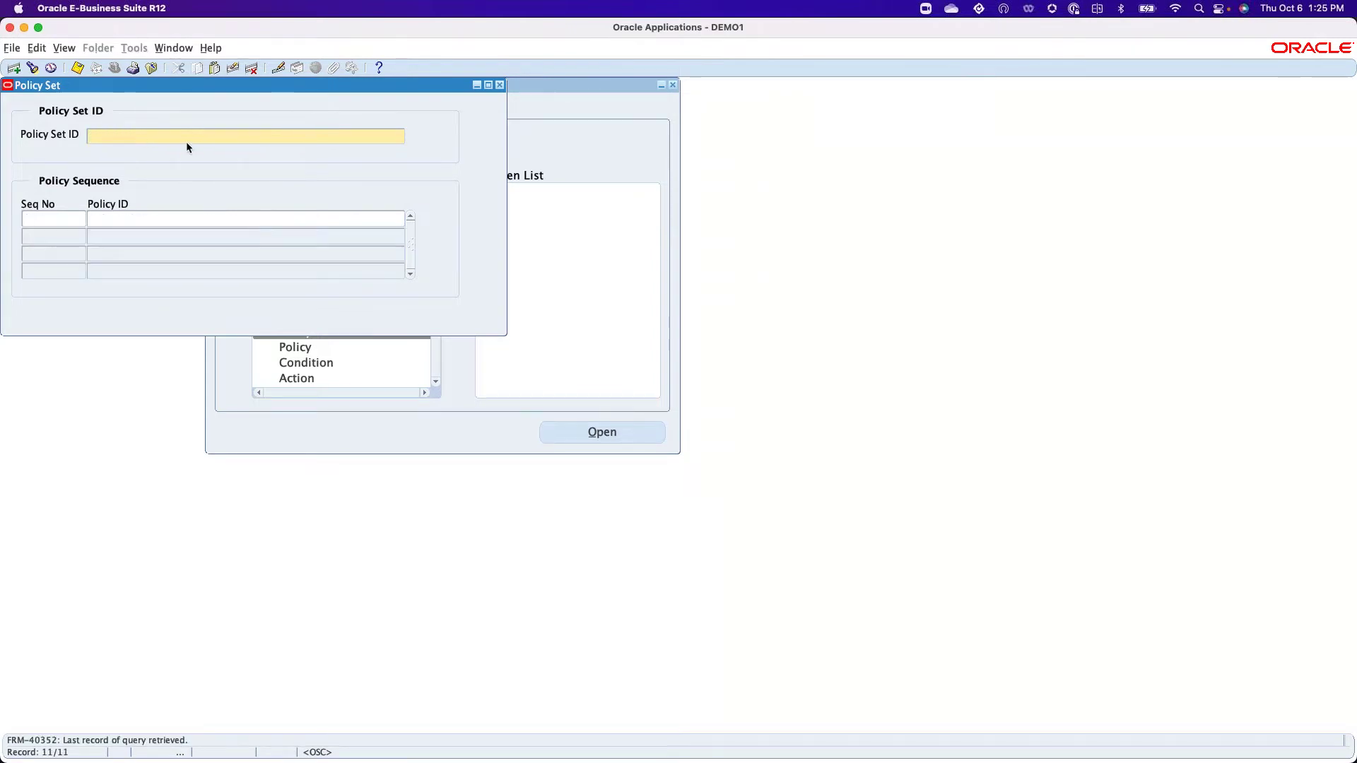
key("Up")
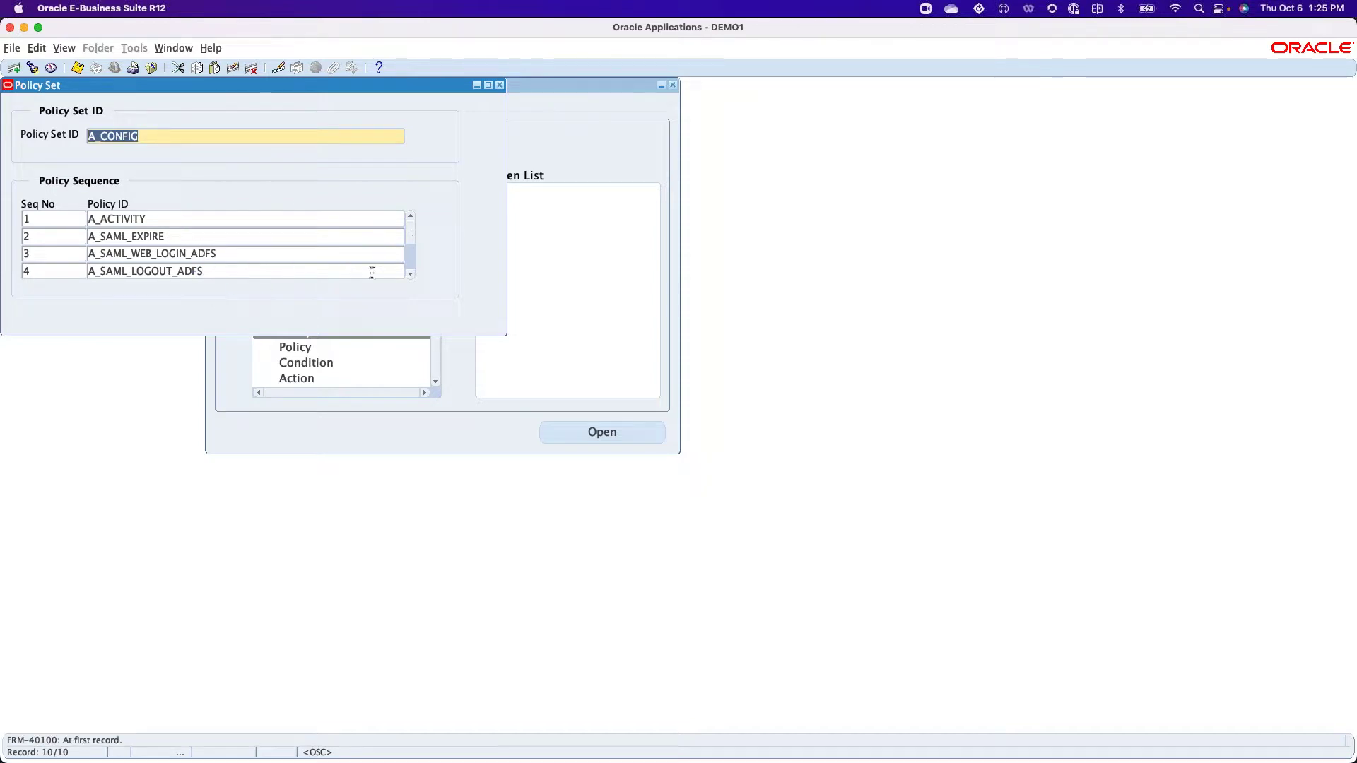
Examine the full policy sequence of the A_CONFIG policy set, ending back at its ADFS SAML login and logout policies
left_click(410, 273)
left_click(409, 273)
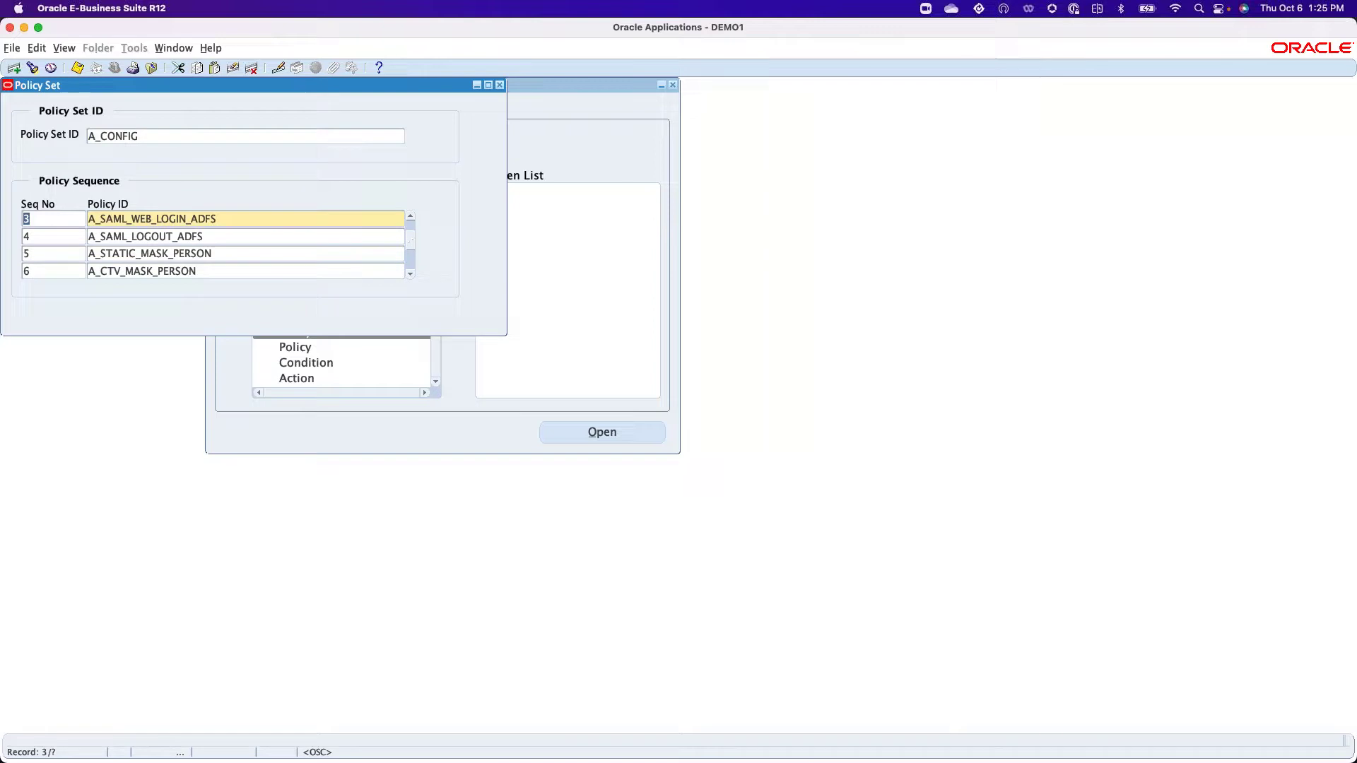
key("Down")
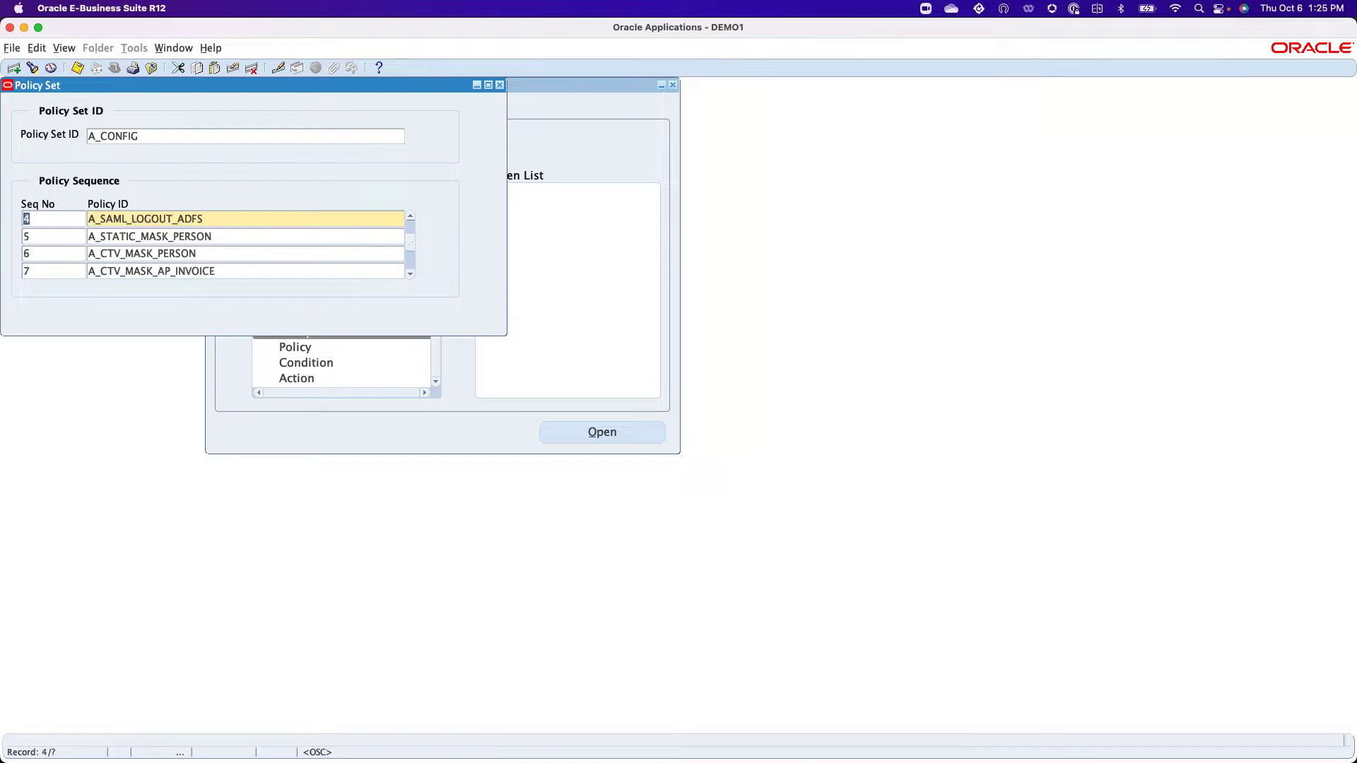
key("Down")
key("Down")
key("Down")
key("Down")
key("Down")
key("Down")
key("Down")
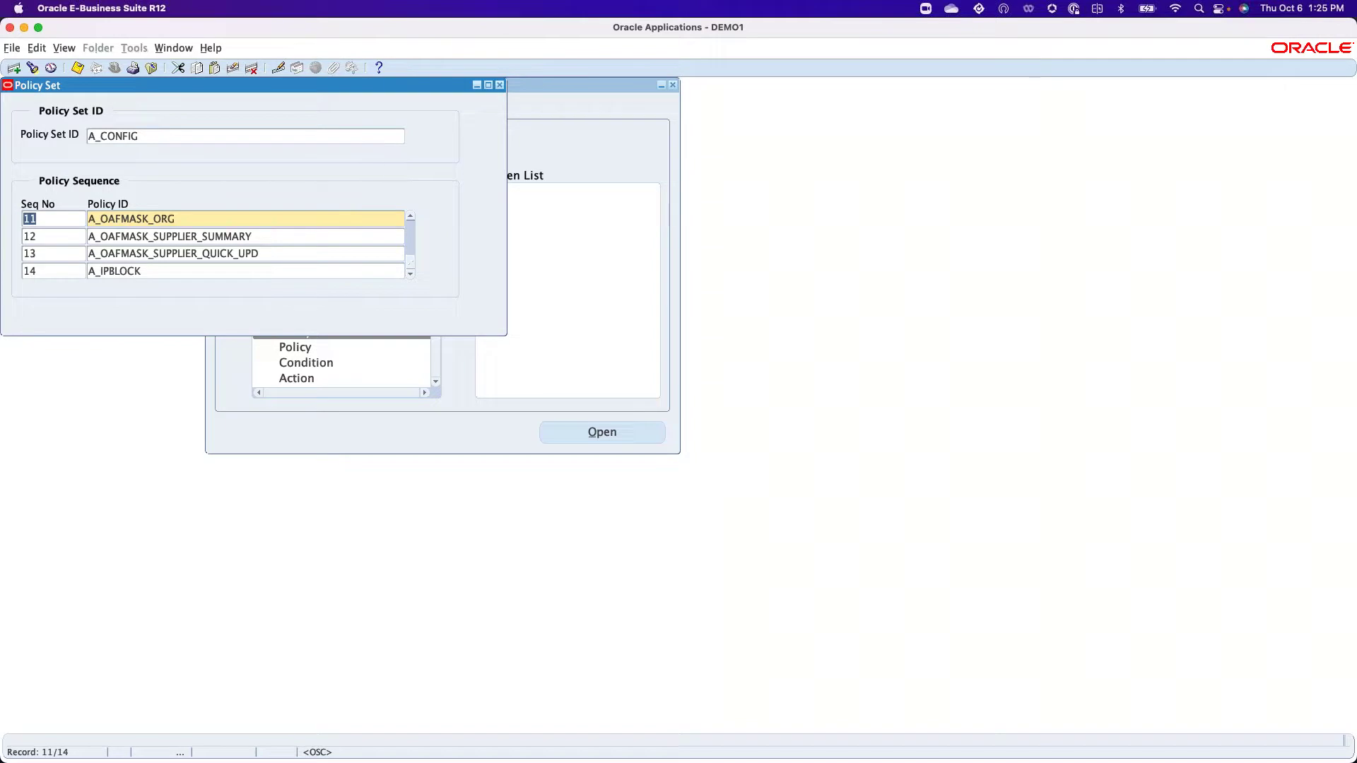
left_click_drag(410, 248, 409, 222)
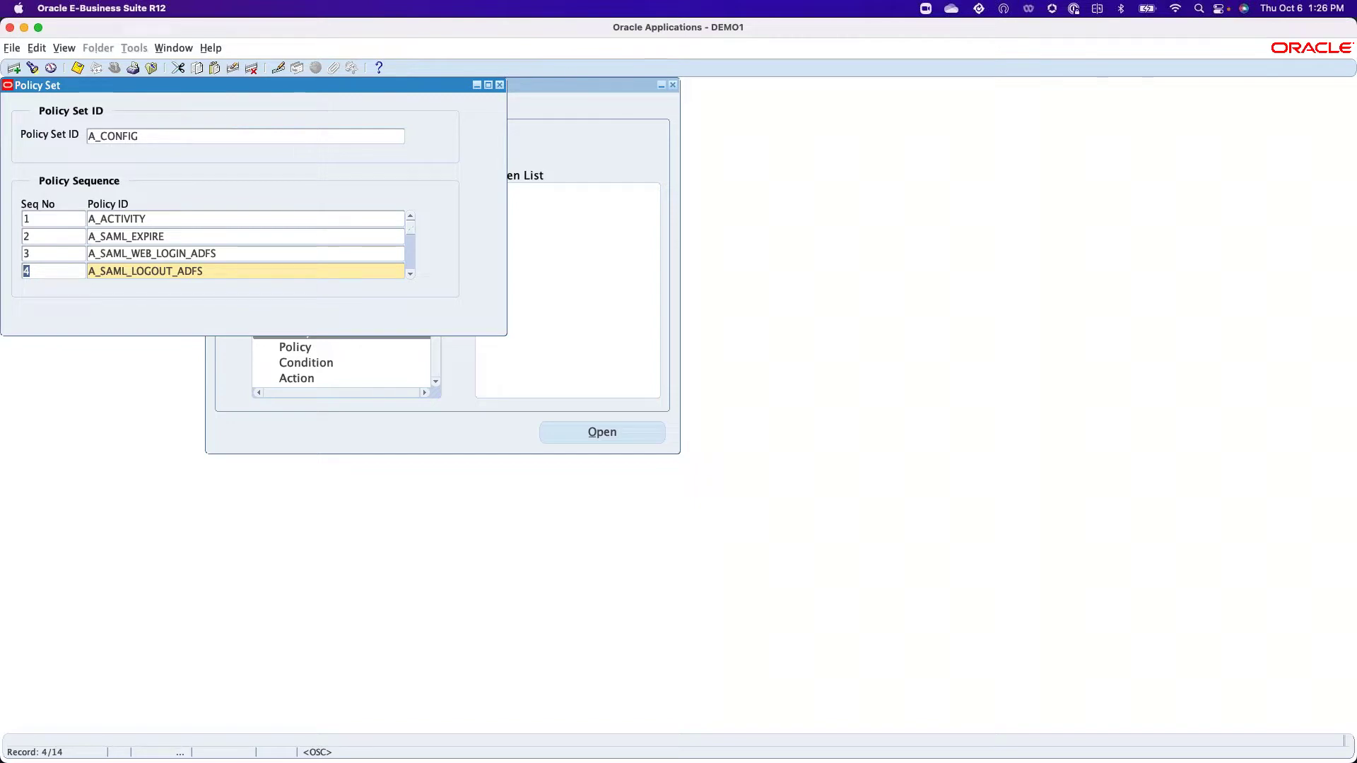
Close the Policy Set form and exit Oracle Applications
left_click(501, 84)
left_click(501, 85)
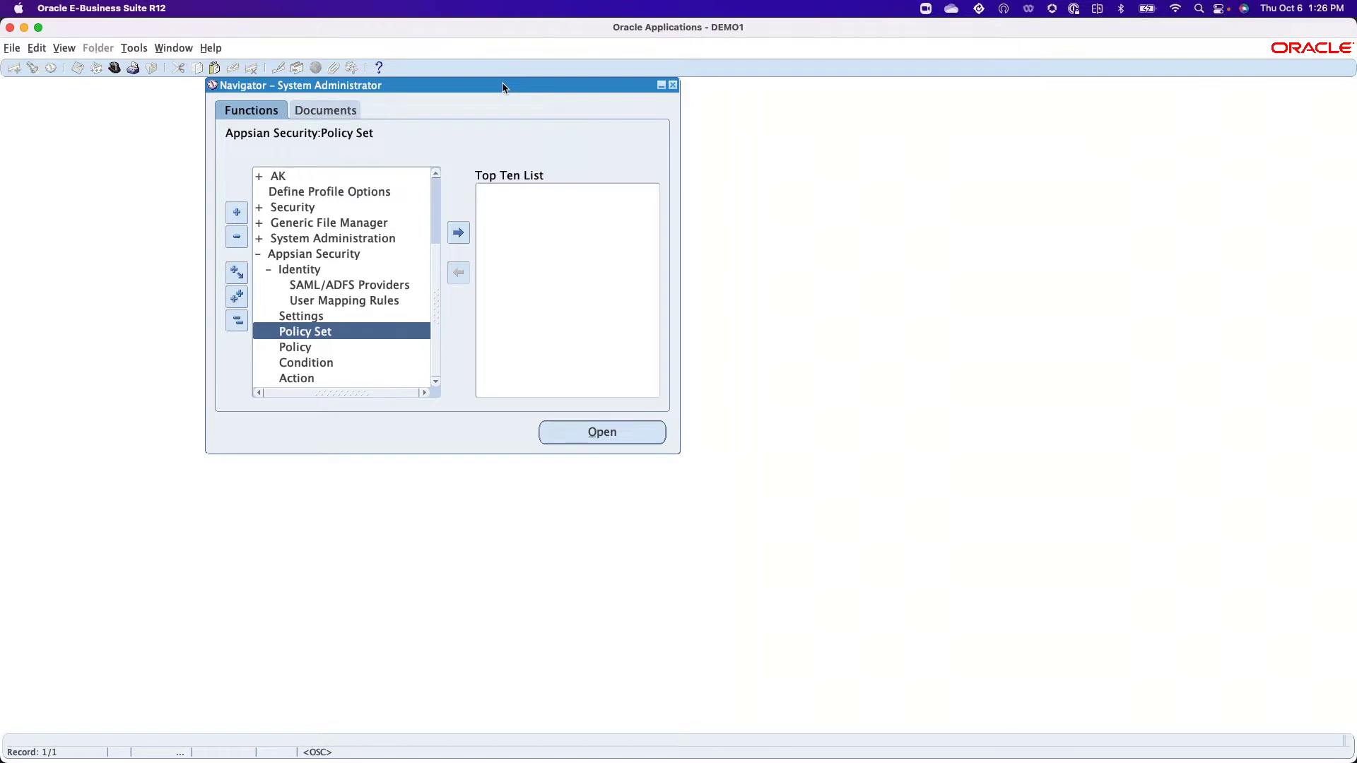
left_click(10, 29)
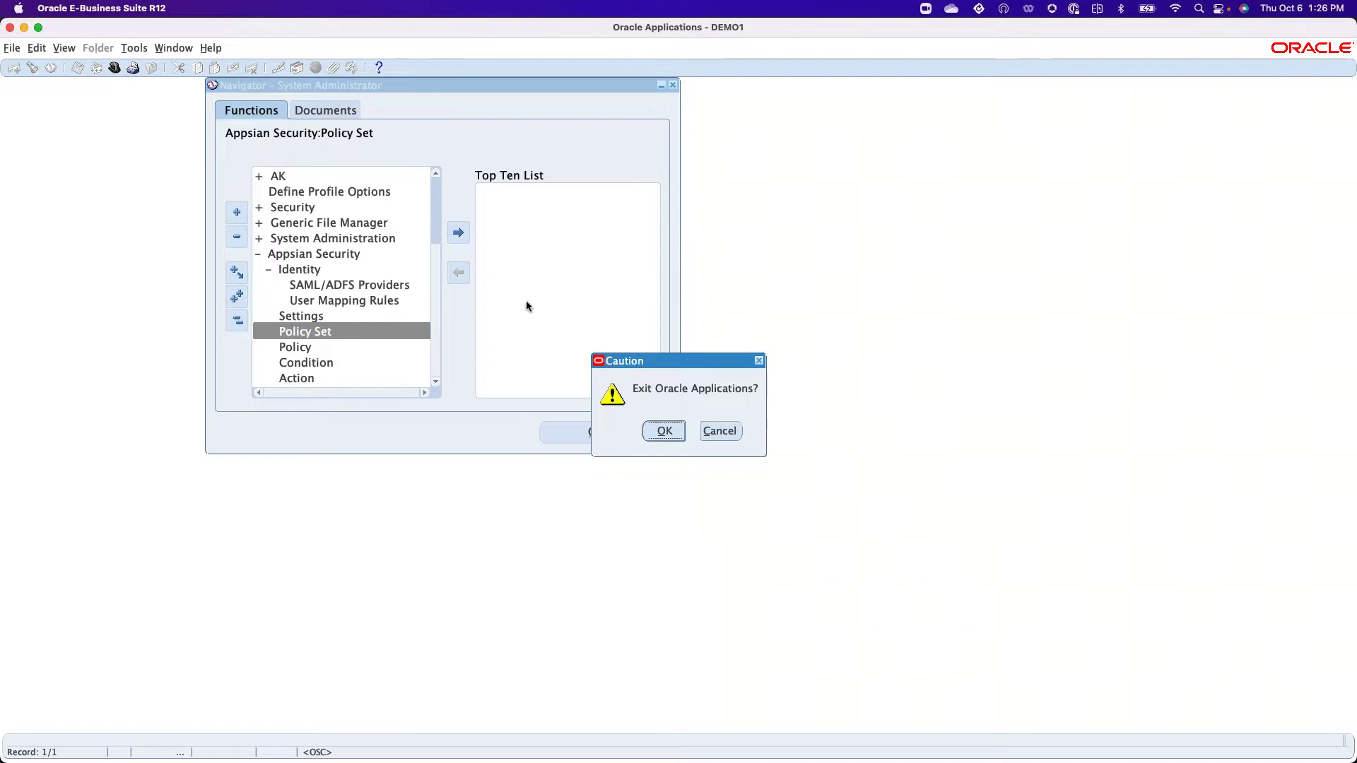
left_click(657, 429)
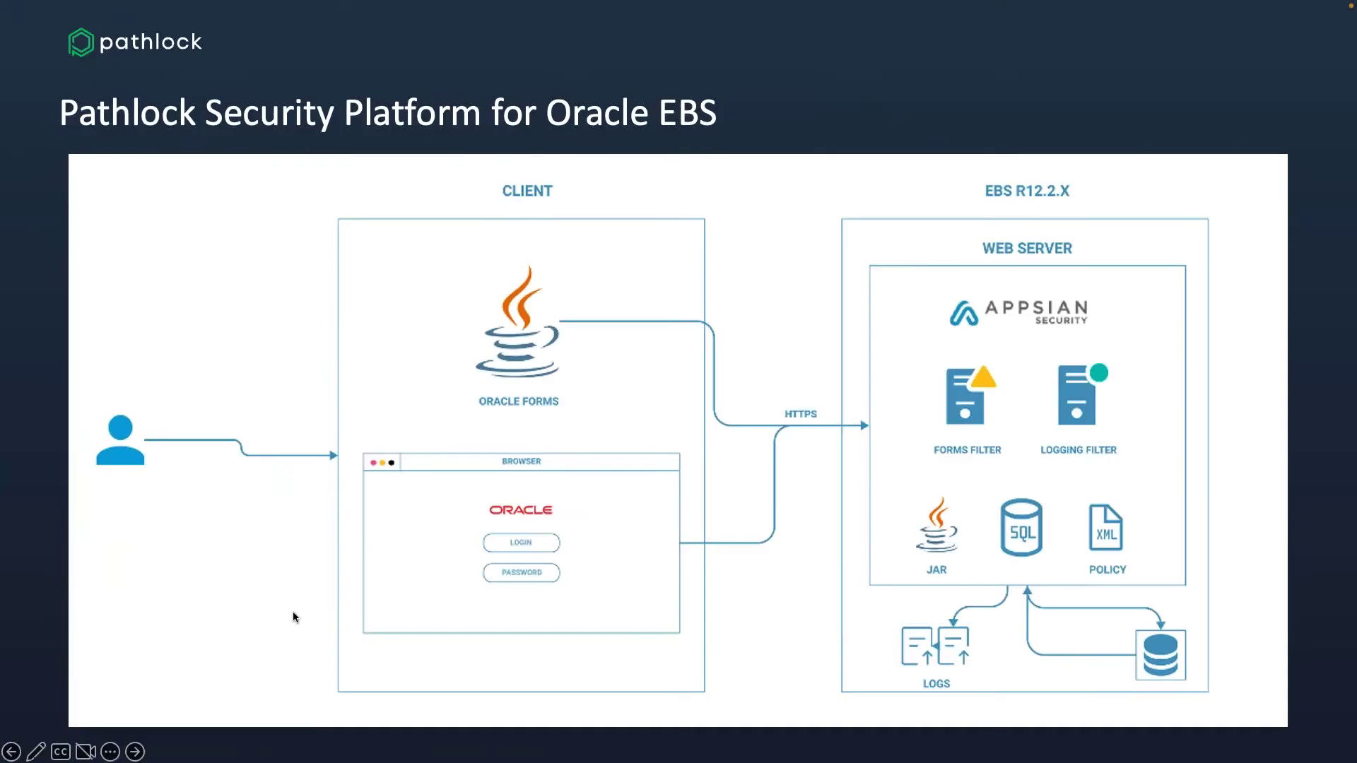
left_click(294, 614)
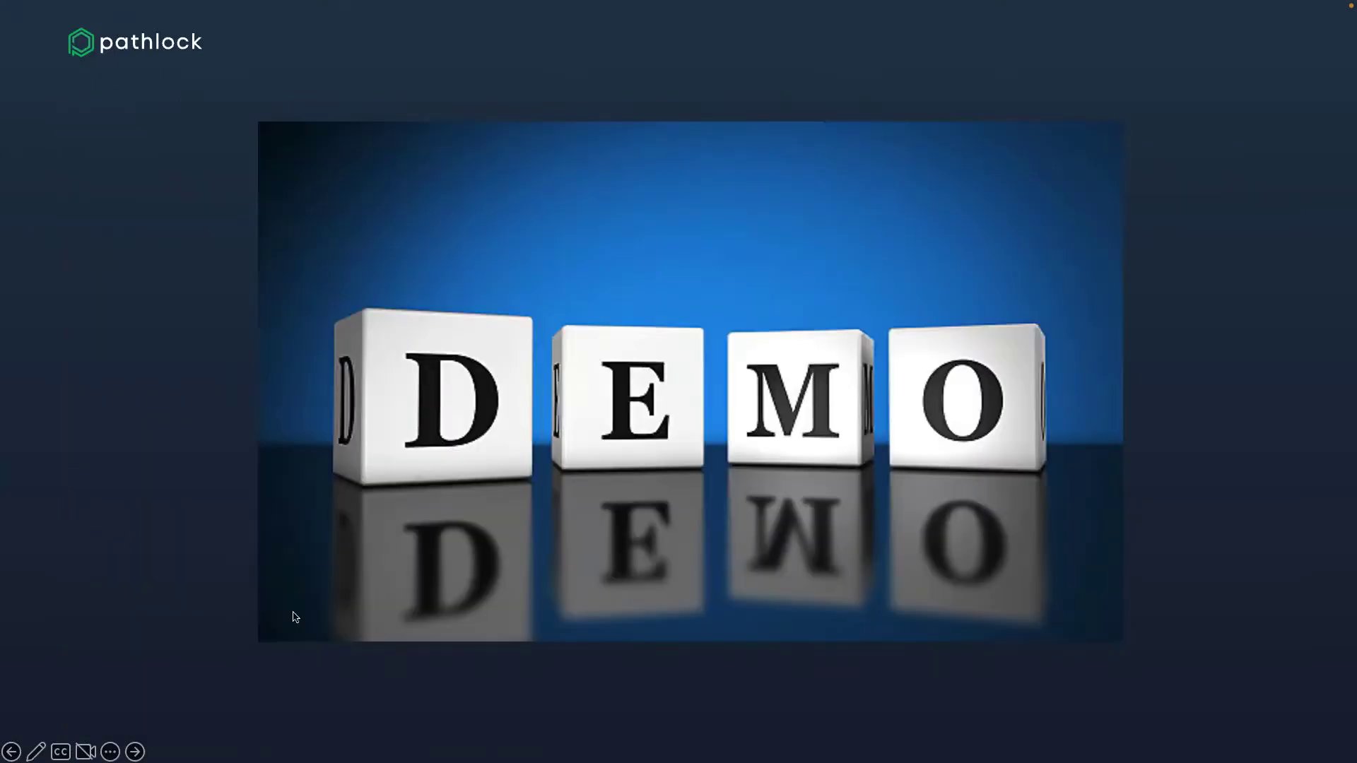
left_click(294, 616)
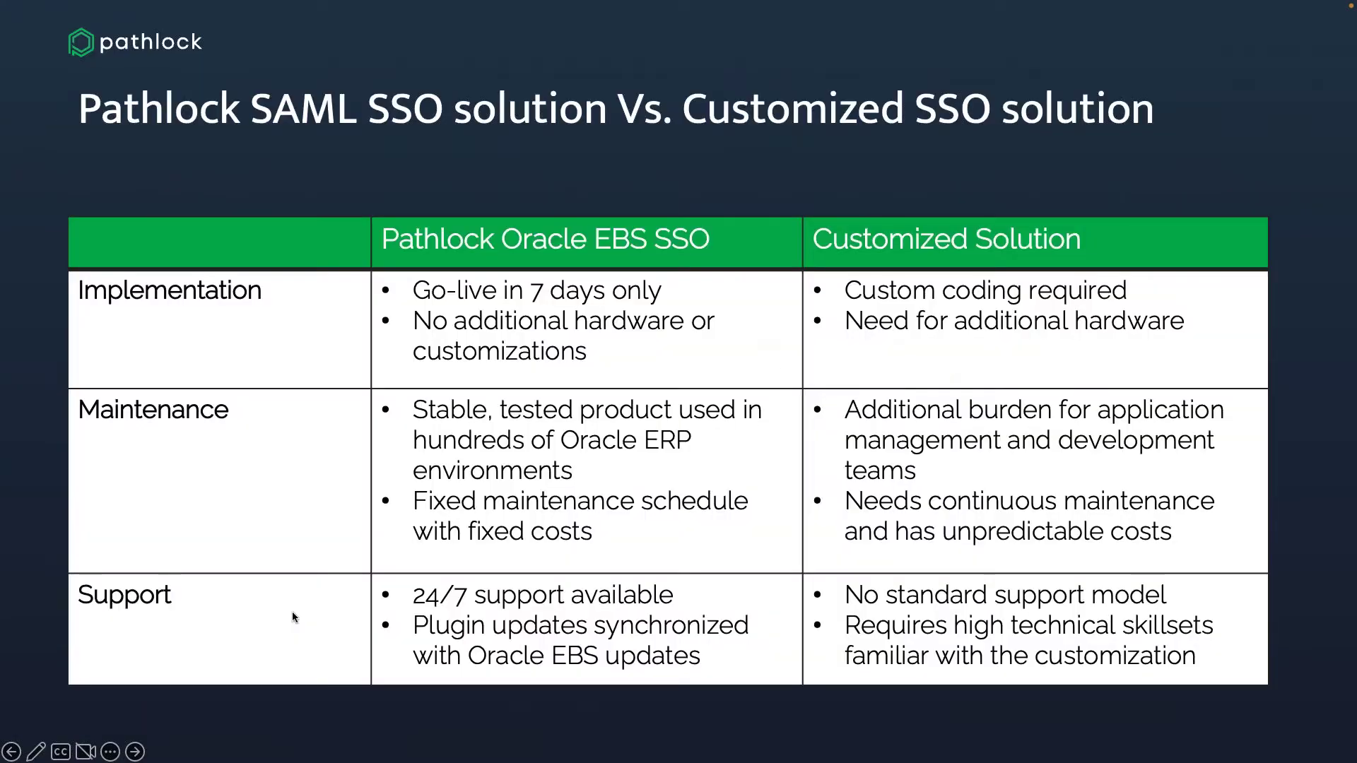